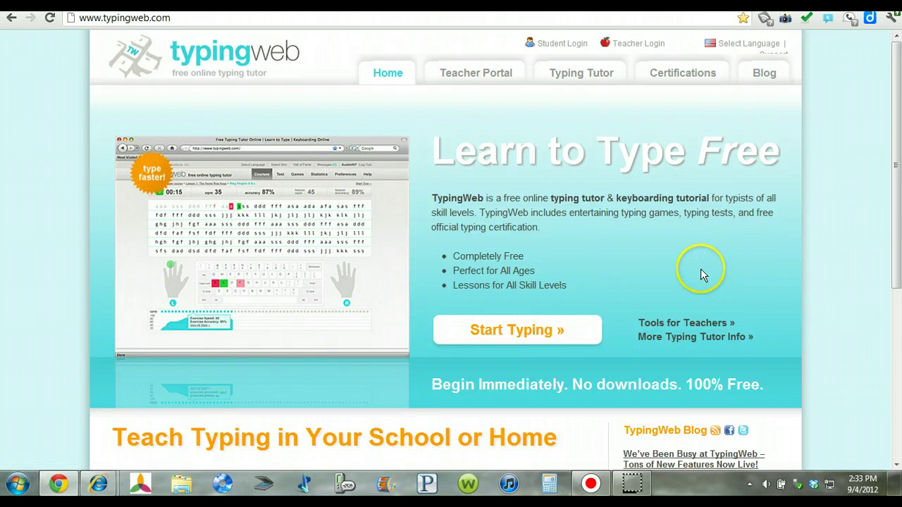
# Scroll up and down through the TypingWeb home page to review its content
pyautogui.scroll(-3, 698, 271)
pyautogui.scroll(3, 700, 270)
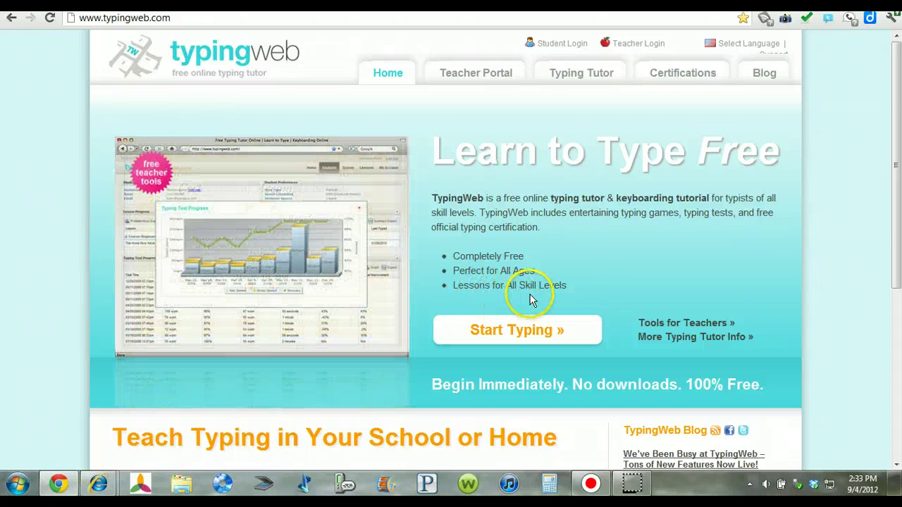
pyautogui.scroll(-3, 736, 275)
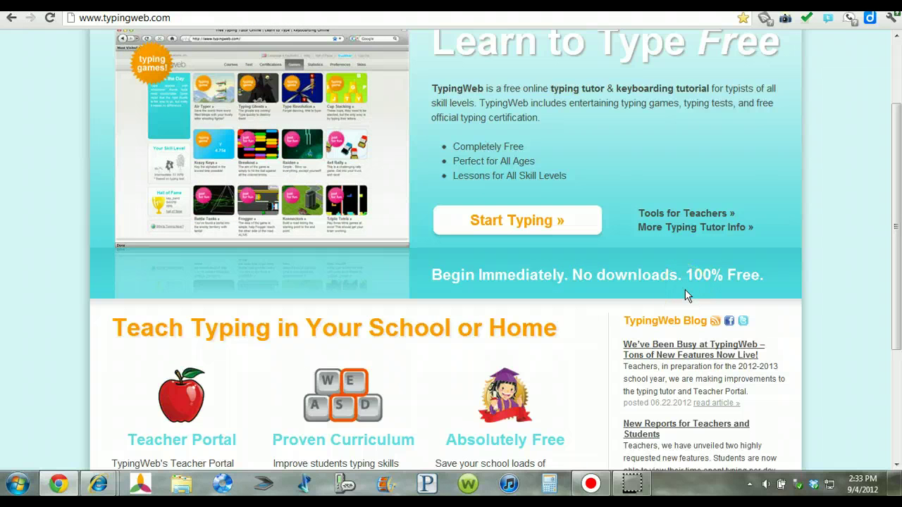
pyautogui.scroll(-3, 665, 293)
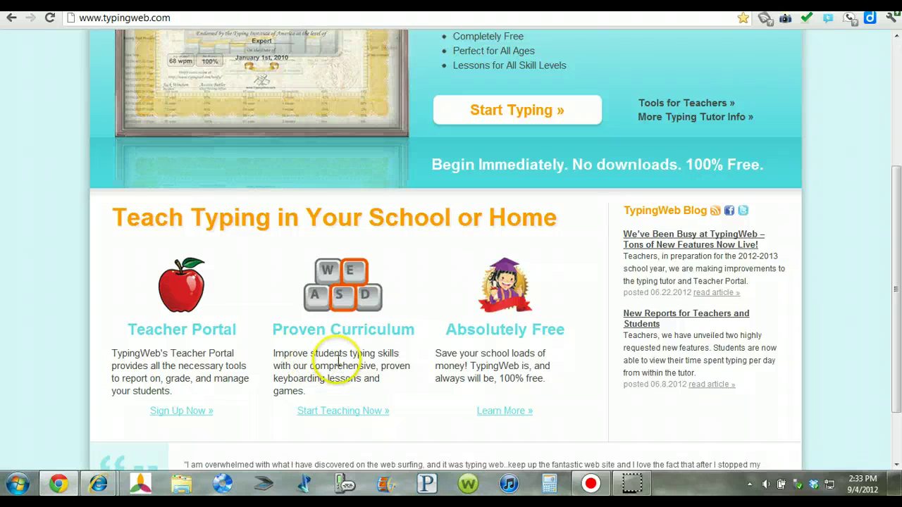
pyautogui.scroll(3, 687, 343)
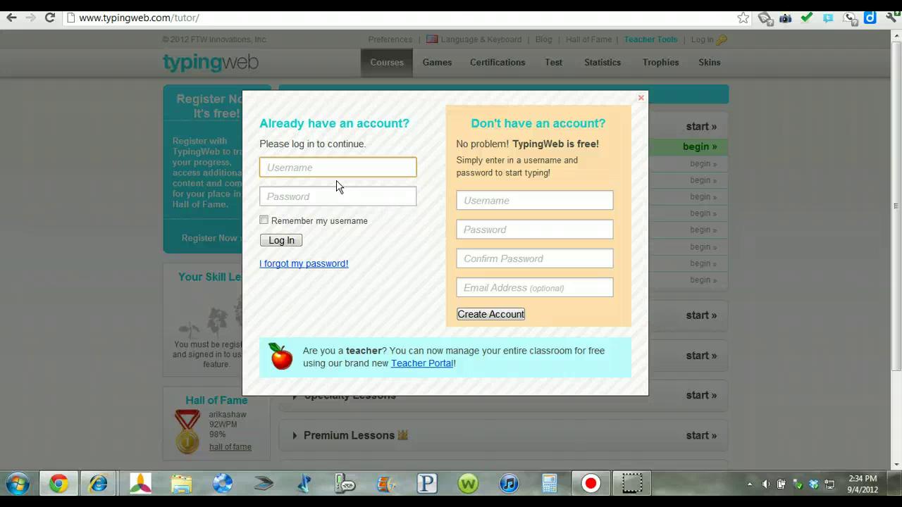
# Enter the student account's username and password in the Already have an account box and log in
pyautogui.write('tes')
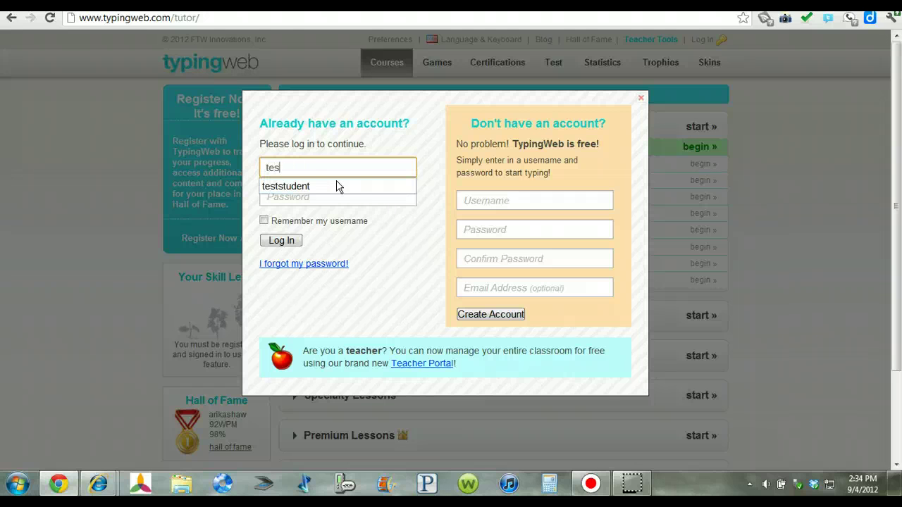
pyautogui.write('t')
pyautogui.click(337, 186)
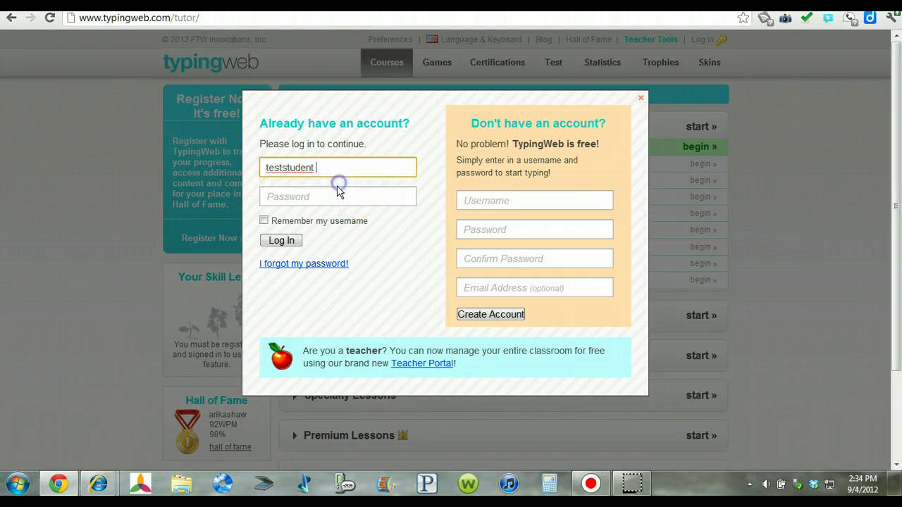
pyautogui.click(293, 202)
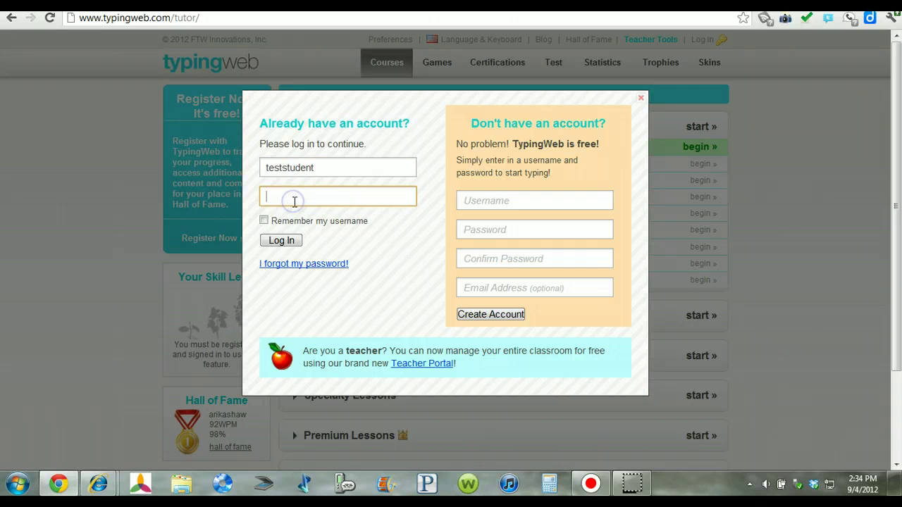
pyautogui.click(312, 167)
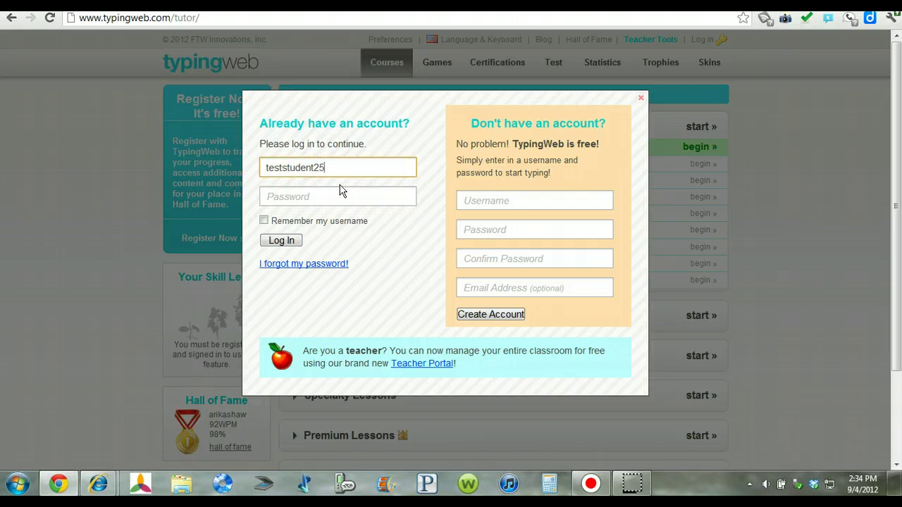
pyautogui.click(300, 201)
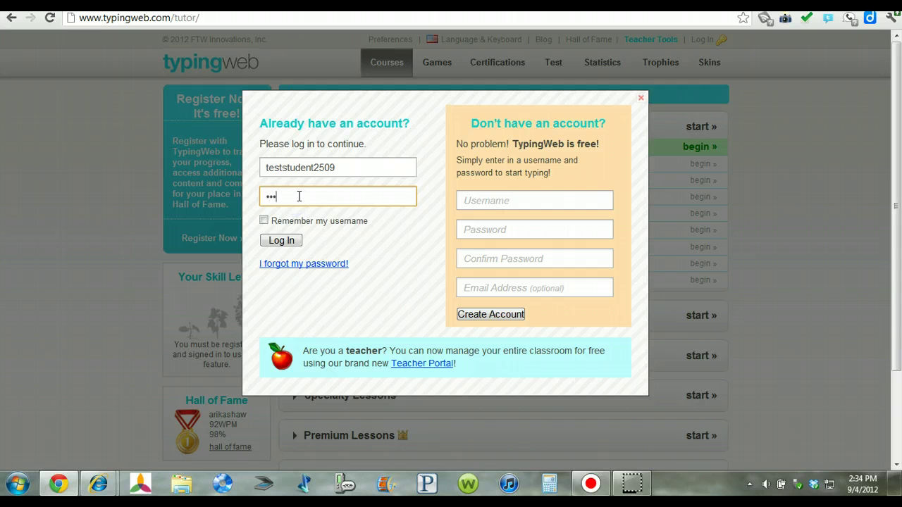
pyautogui.click(282, 240)
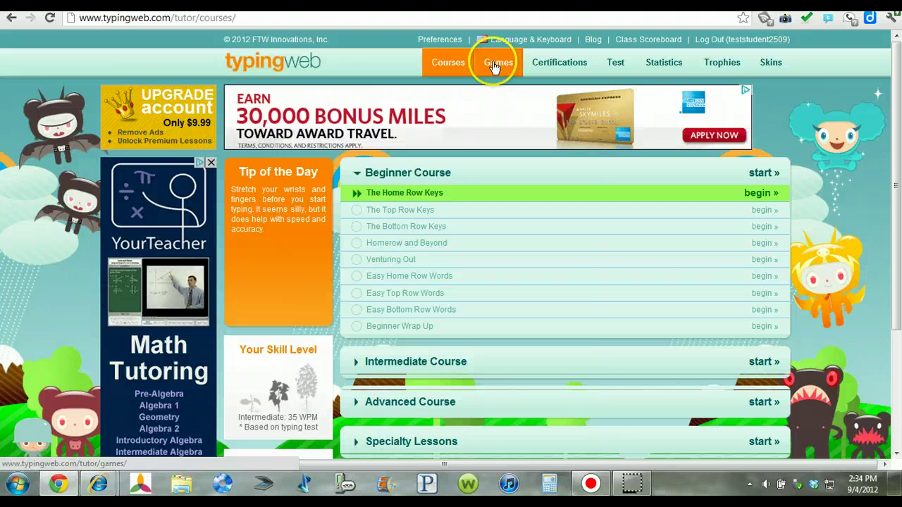
# Open Preferences, review the personal information, password and typing options, and select the Email Address field
pyautogui.click(436, 41)
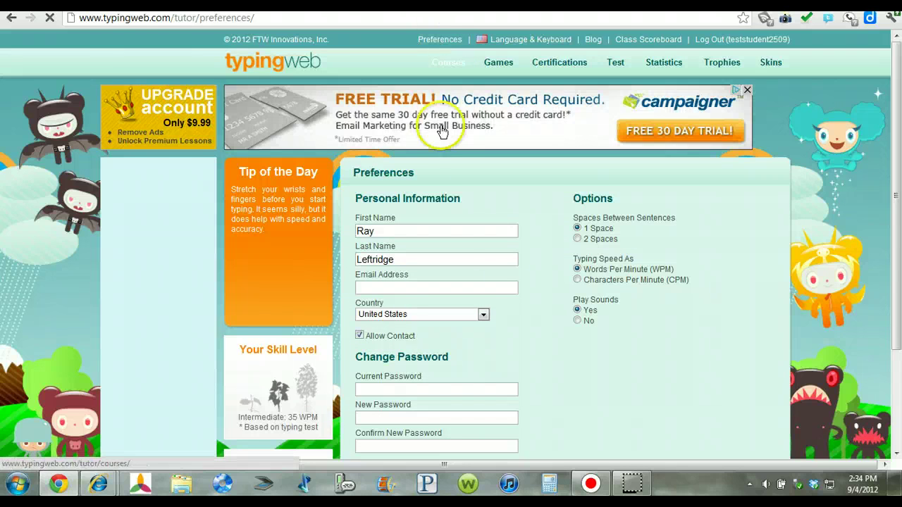
pyautogui.scroll(-3, 528, 303)
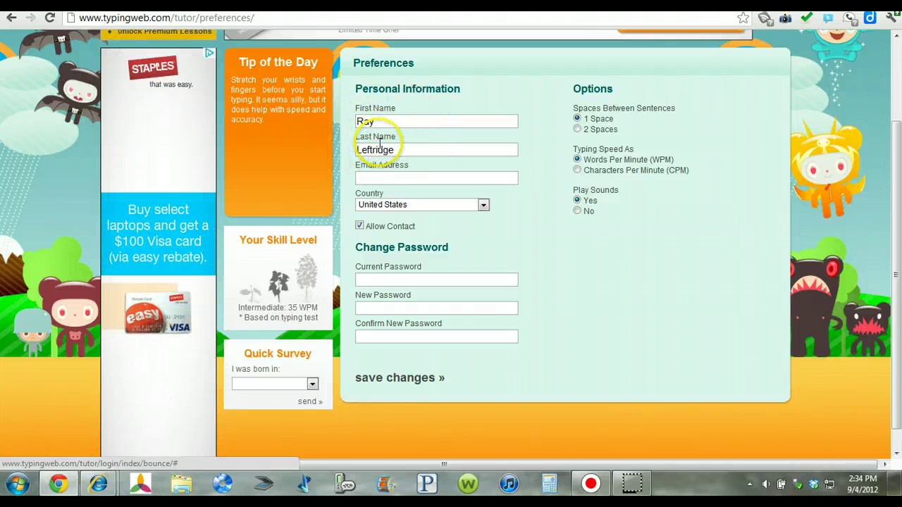
pyautogui.click(380, 180)
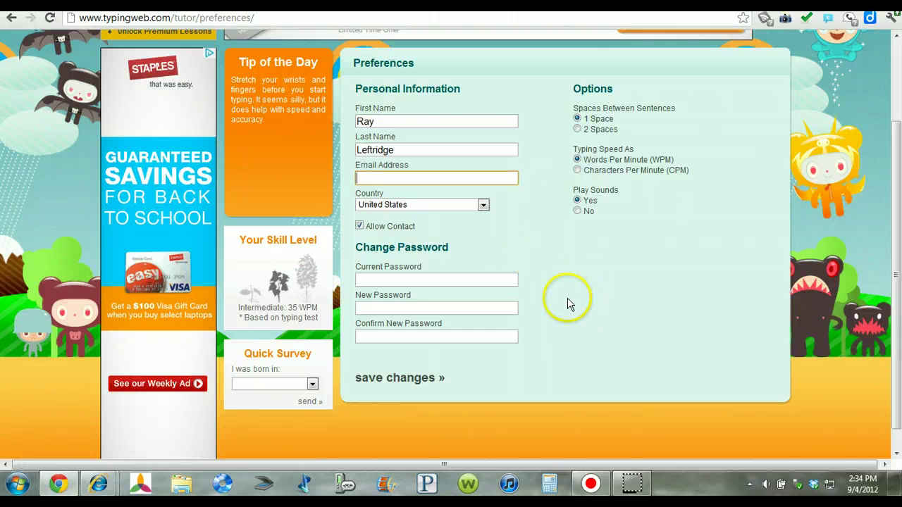
pyautogui.scroll(3, 569, 303)
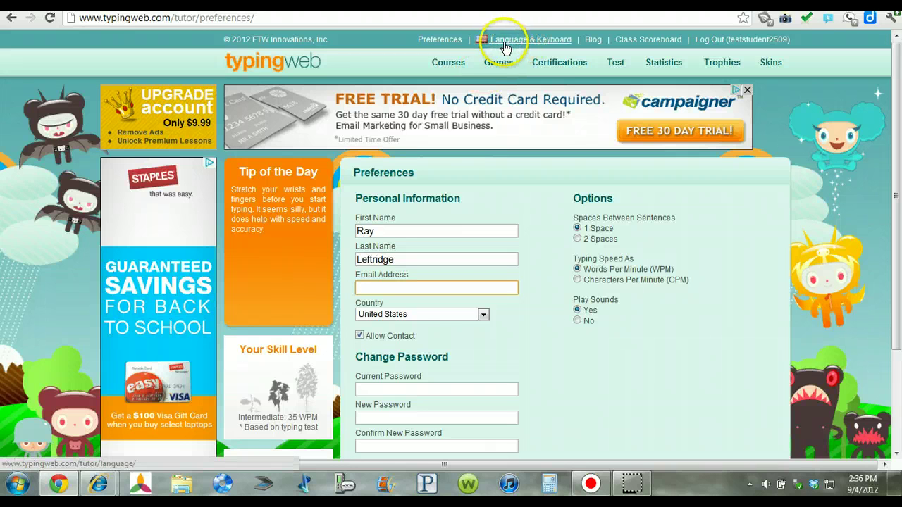
# Open Language & Keyboard to see English and the United States Standard layout
pyautogui.click(527, 45)
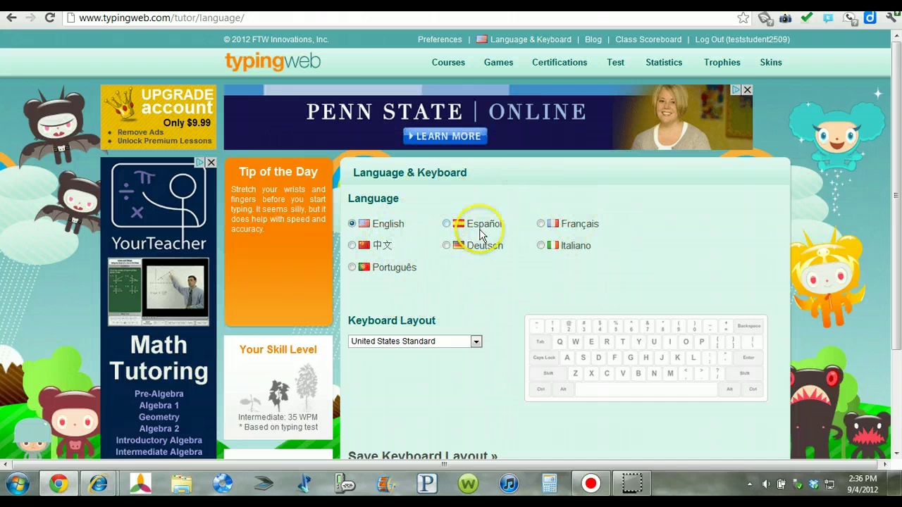
pyautogui.scroll(-3, 467, 408)
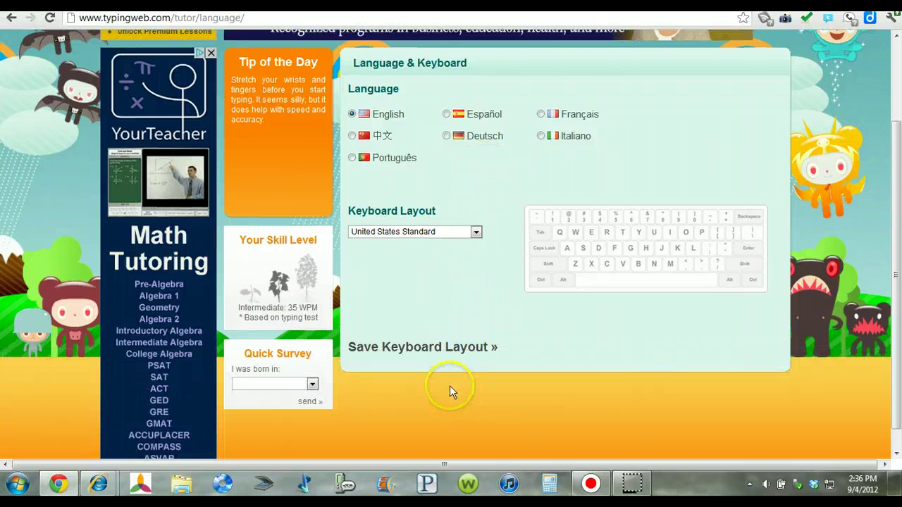
pyautogui.scroll(3, 403, 321)
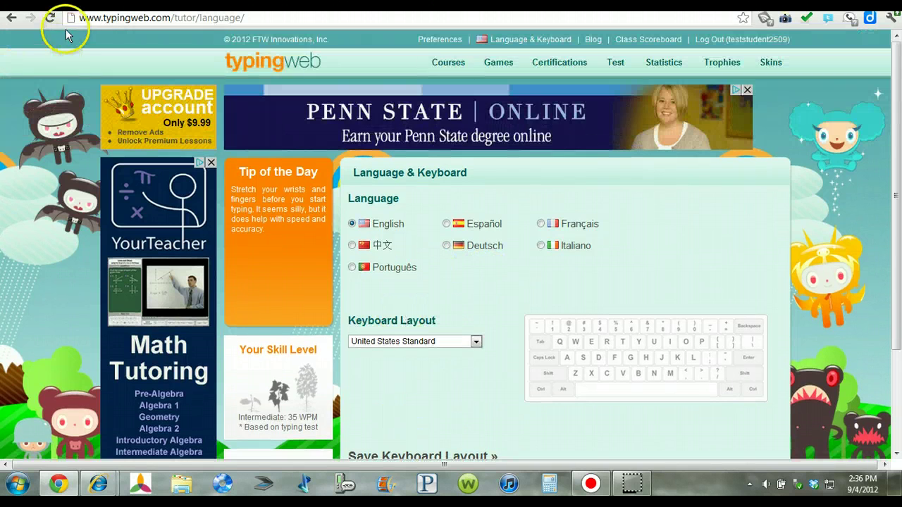
pyautogui.click(594, 42)
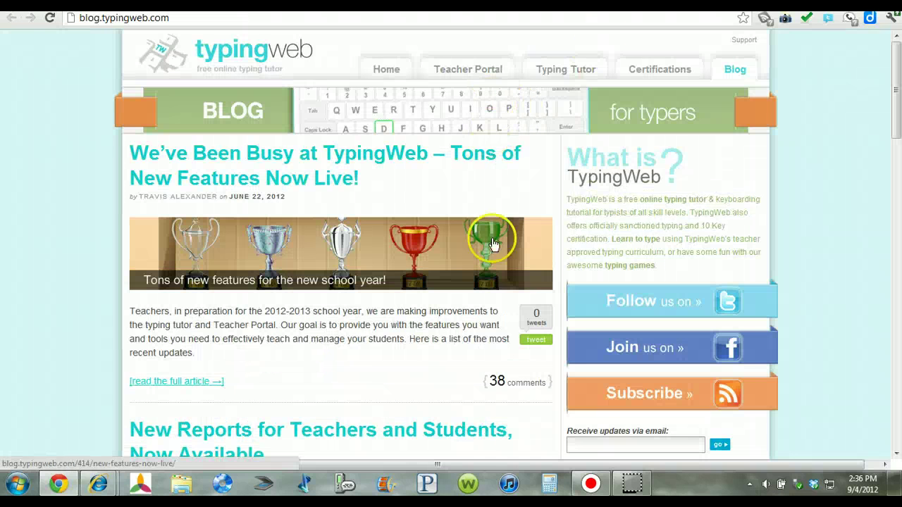
pyautogui.scroll(-3, 459, 375)
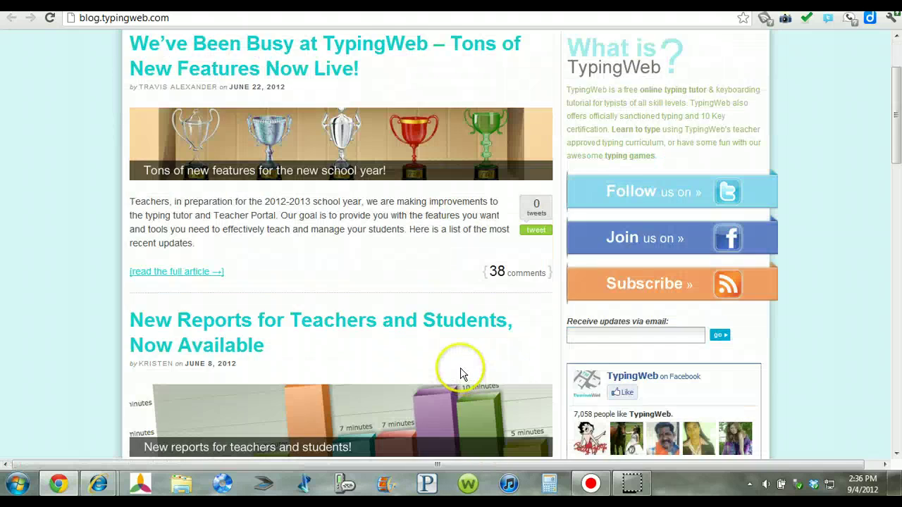
pyautogui.scroll(-6, 459, 366)
pyautogui.scroll(8, 461, 371)
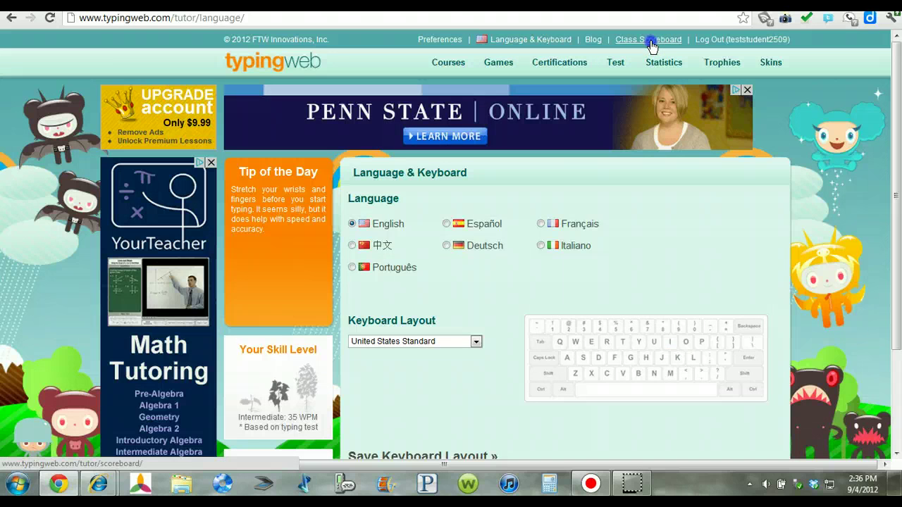
# Open this week's Class Scoreboard and sort it by the NAME column
pyautogui.click(652, 47)
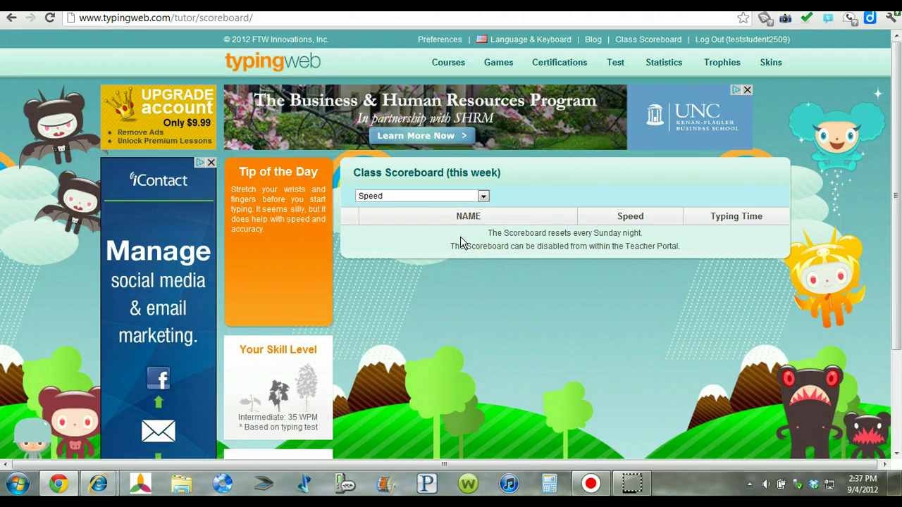
pyautogui.click(527, 219)
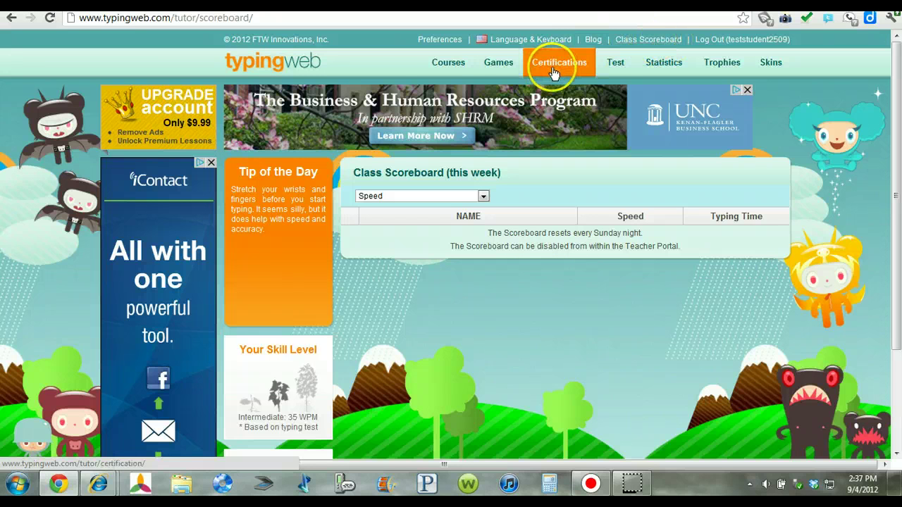
# Go to the Courses page and expand the Intermediate Course lessons
pyautogui.click(447, 64)
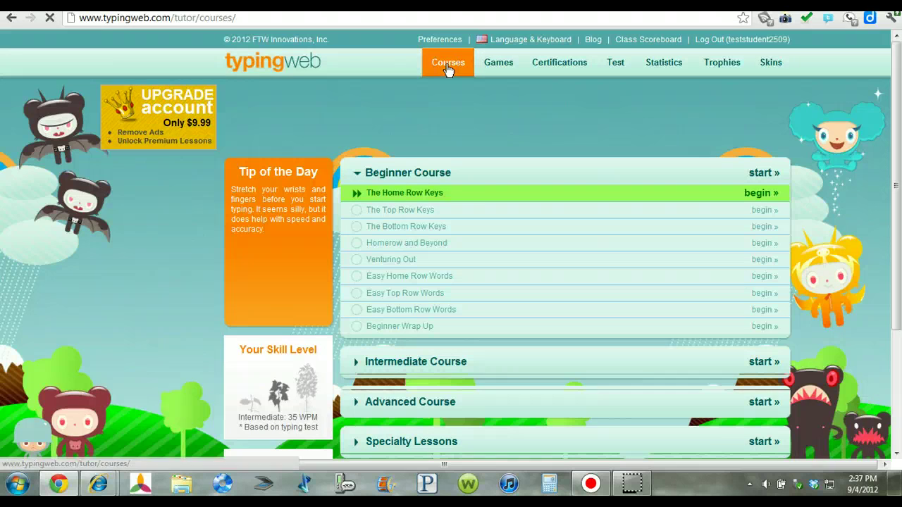
pyautogui.scroll(-2, 504, 208)
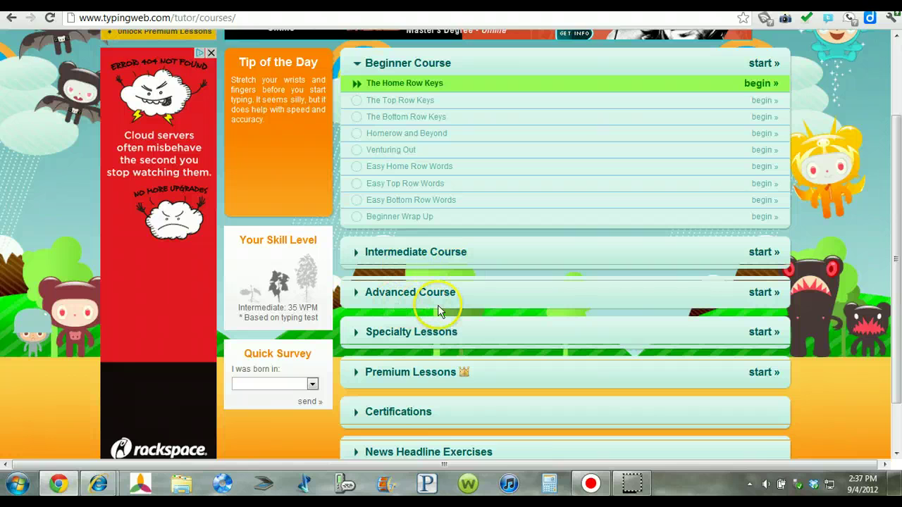
pyautogui.scroll(-1, 422, 338)
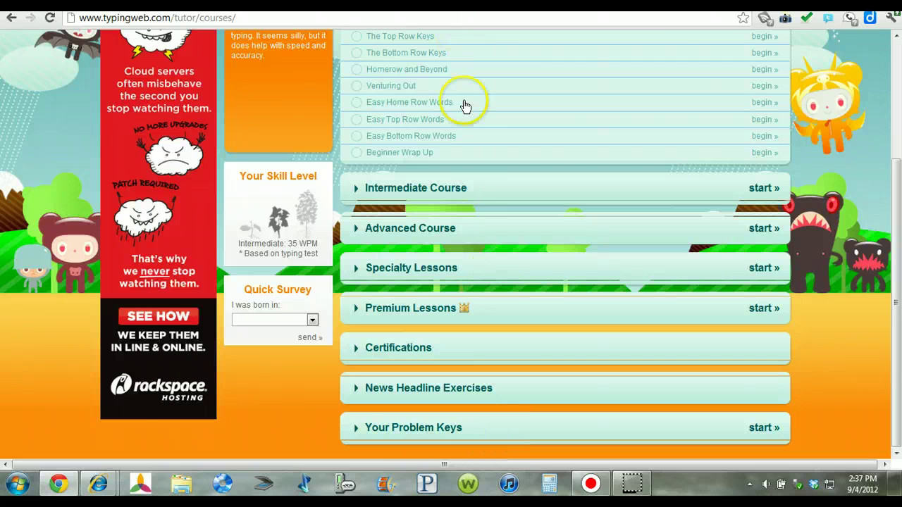
pyautogui.scroll(3, 461, 180)
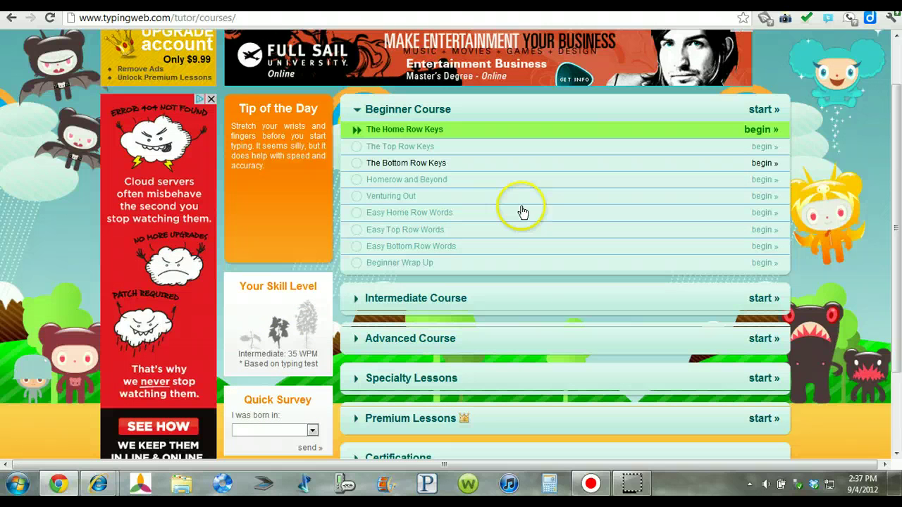
pyautogui.click(357, 299)
pyautogui.scroll(-2, 358, 316)
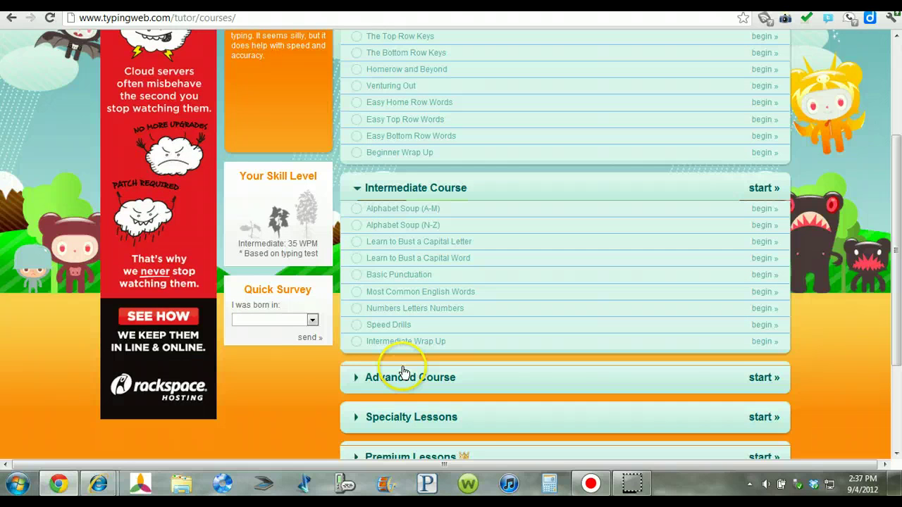
pyautogui.scroll(-2, 403, 371)
# Expand the Advanced, Specialty, Premium, Certifications, News Headline and Your Problem Keys groups
pyautogui.click(356, 271)
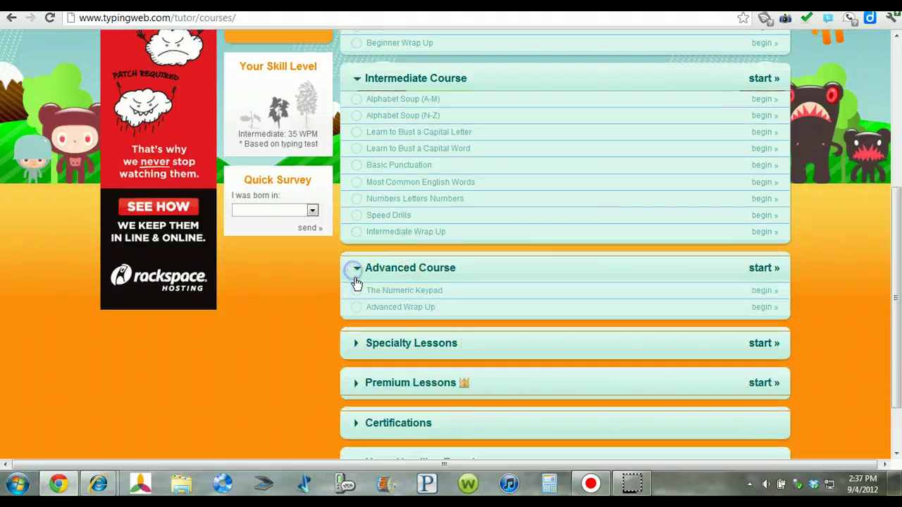
pyautogui.scroll(-2, 447, 377)
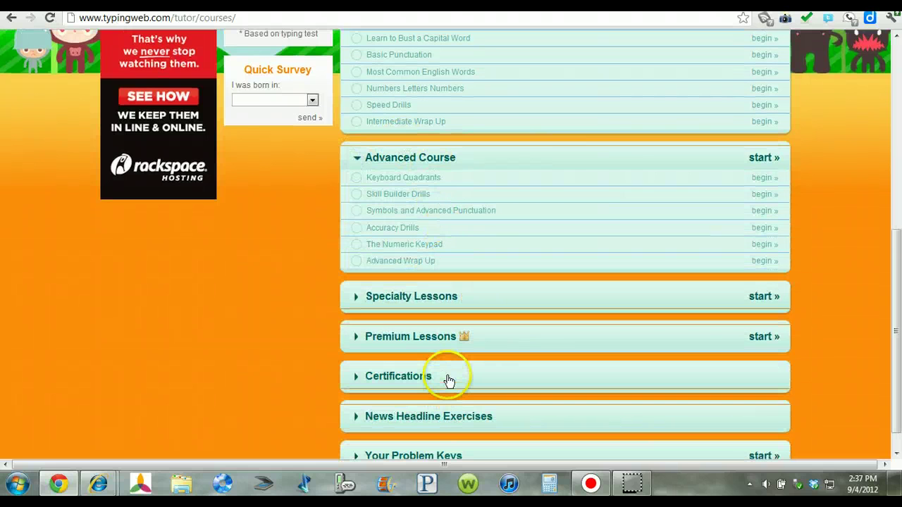
pyautogui.click(355, 296)
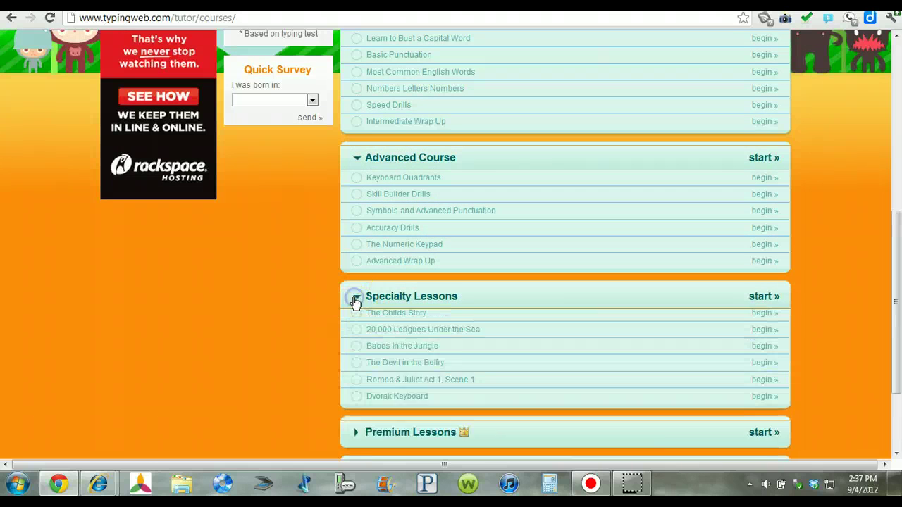
pyautogui.scroll(-2, 428, 375)
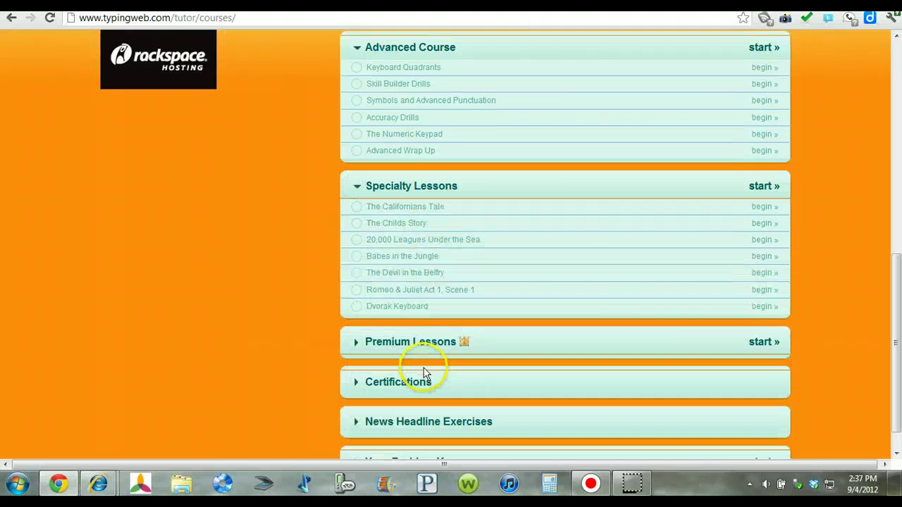
pyautogui.click(354, 344)
pyautogui.scroll(-4, 355, 346)
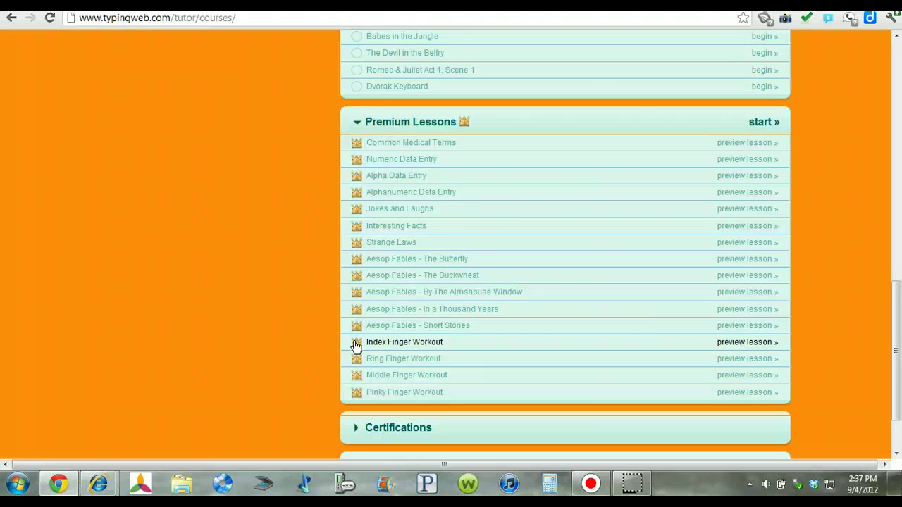
pyautogui.scroll(-2, 356, 345)
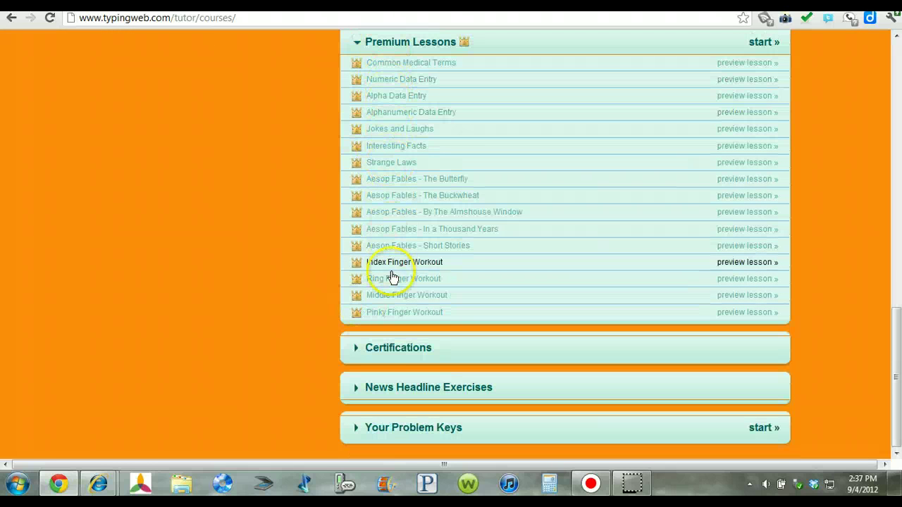
pyautogui.click(356, 350)
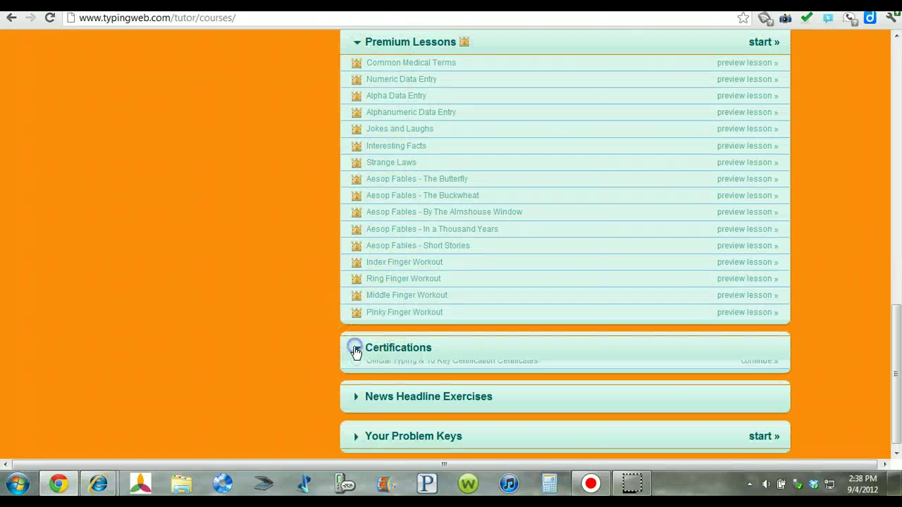
pyautogui.click(355, 396)
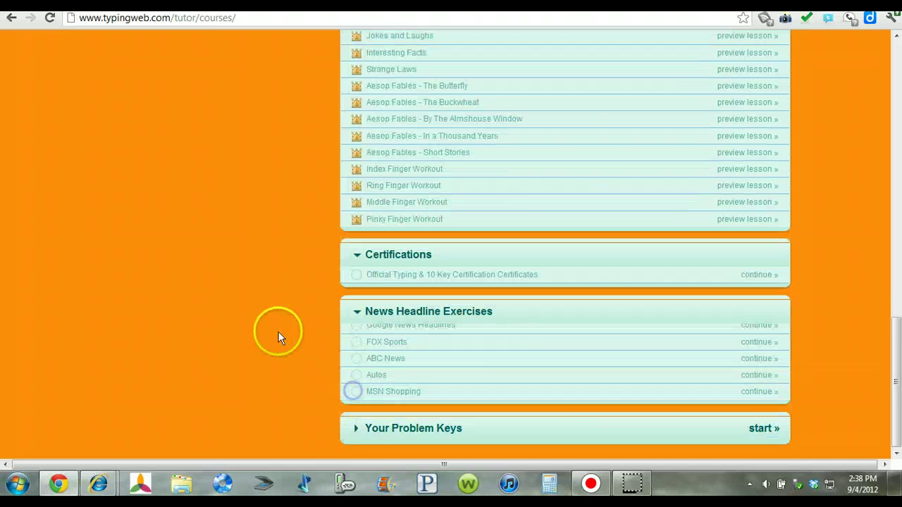
pyautogui.click(356, 427)
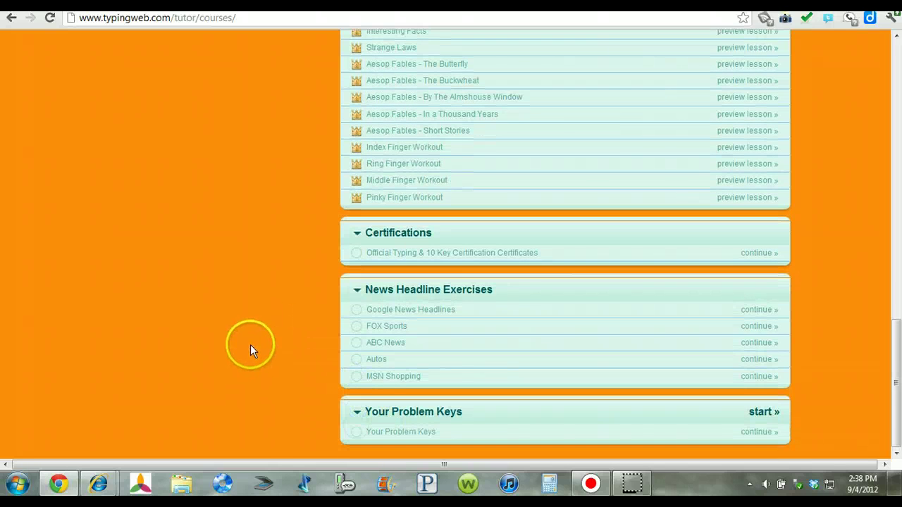
pyautogui.scroll(15, 257, 331)
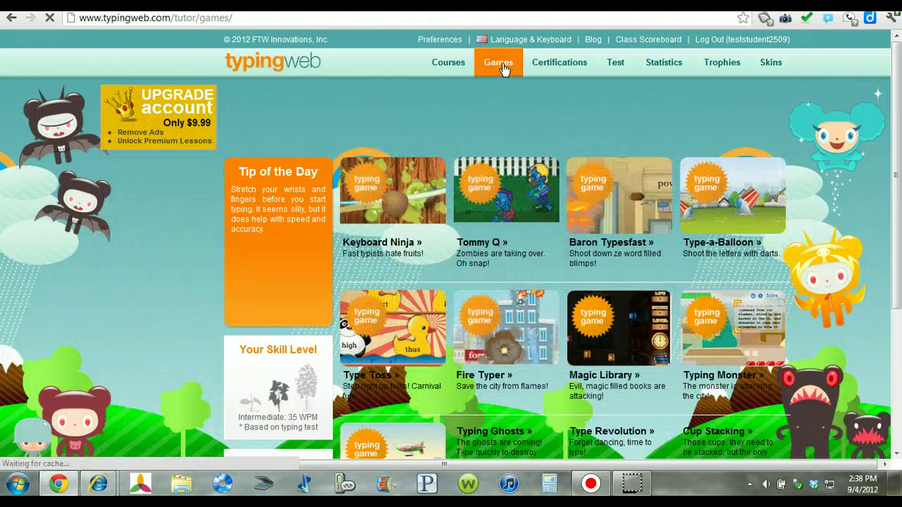
# Scroll through the games list, including Type Toss, Fire Typer, Magic Library and Typing Monster
pyautogui.scroll(-2, 537, 258)
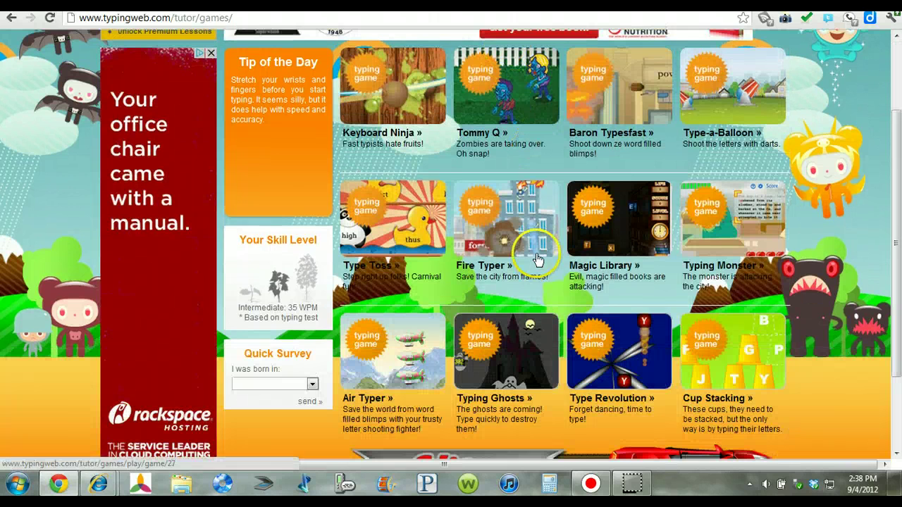
pyautogui.scroll(2, 395, 183)
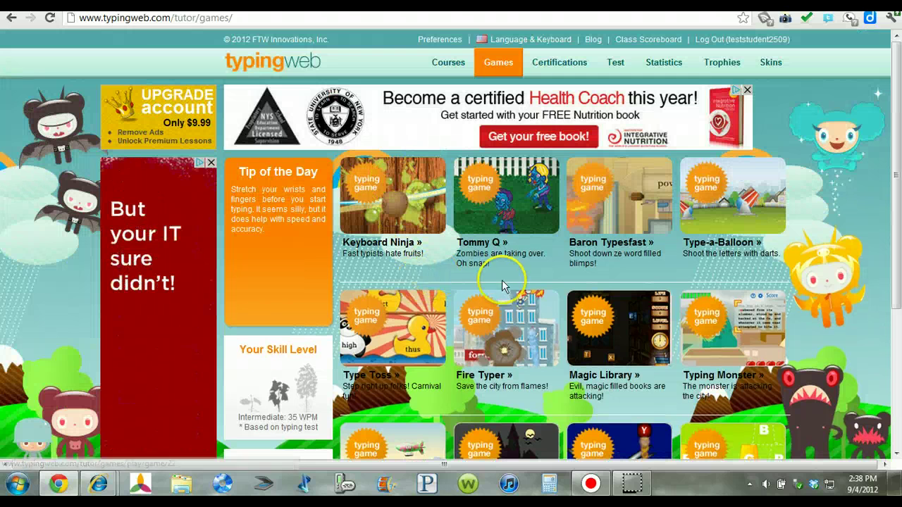
pyautogui.scroll(-2, 641, 301)
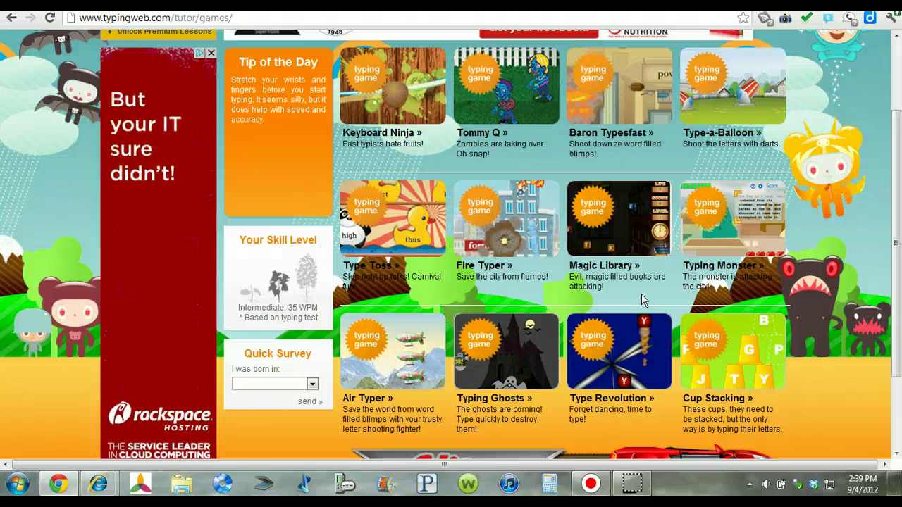
pyautogui.scroll(-3, 644, 290)
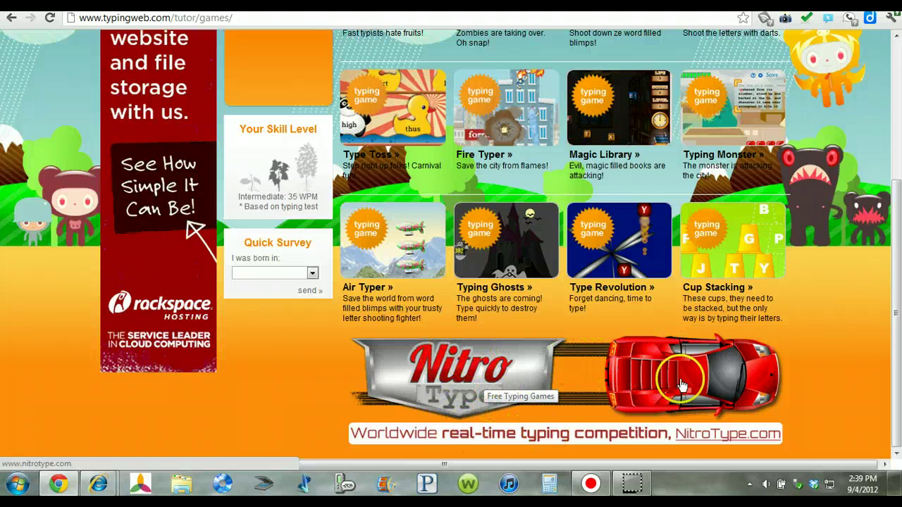
pyautogui.scroll(3, 525, 326)
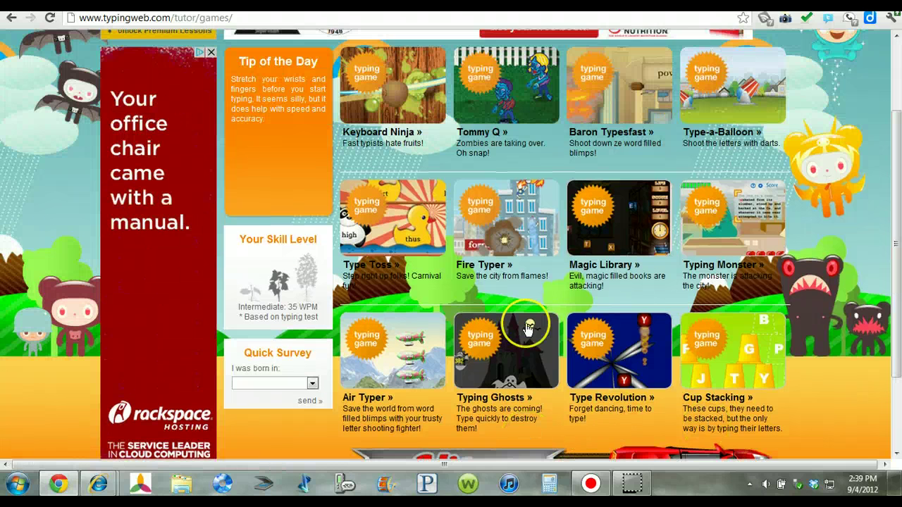
pyautogui.scroll(3, 541, 314)
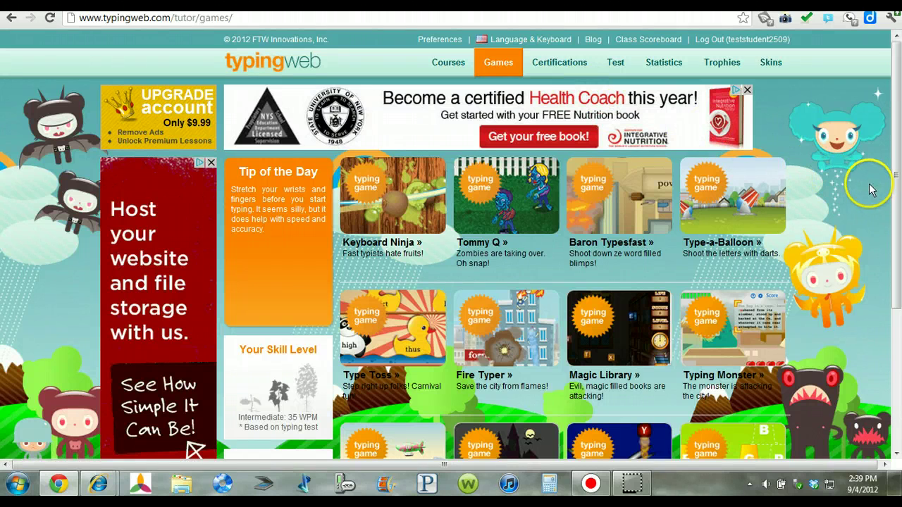
# View the General and 10 Key certifications, then start loading the typing test
pyautogui.click(559, 65)
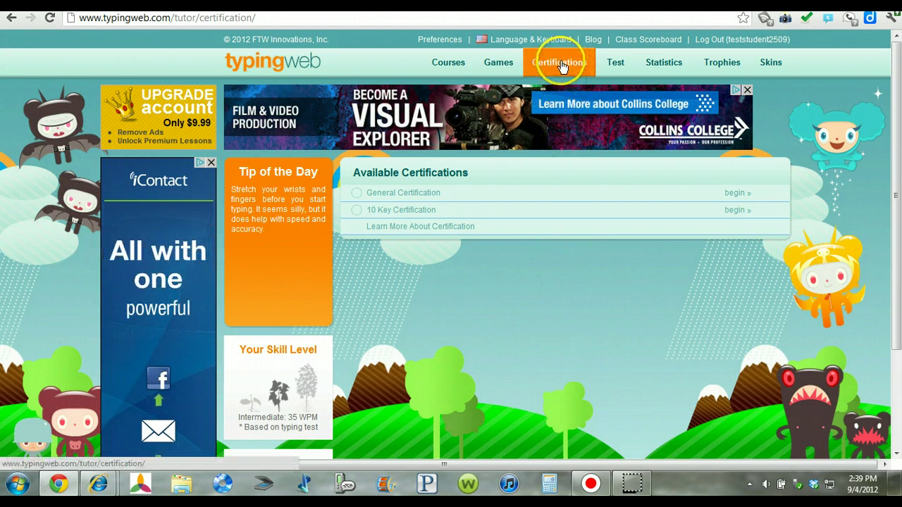
pyautogui.click(618, 64)
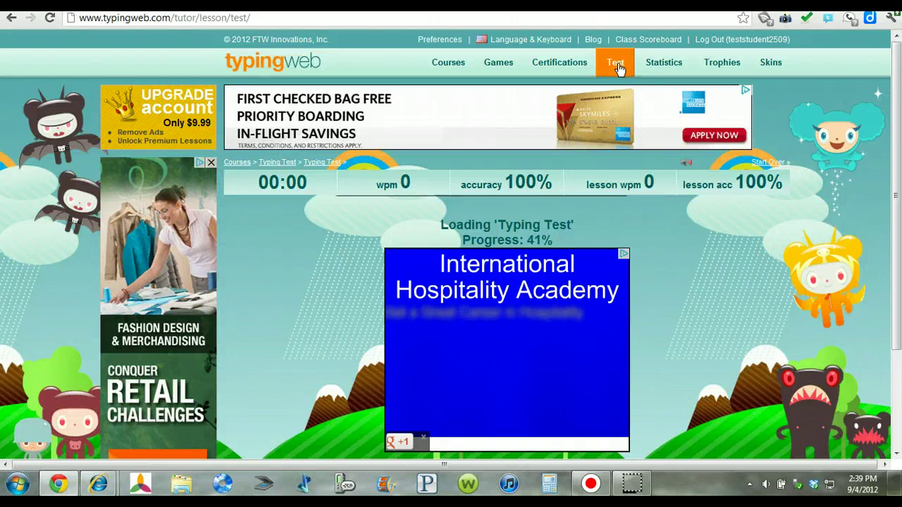
# Reopen the typing test introduction, go back to courses, and open the Statistics overview
pyautogui.click(629, 64)
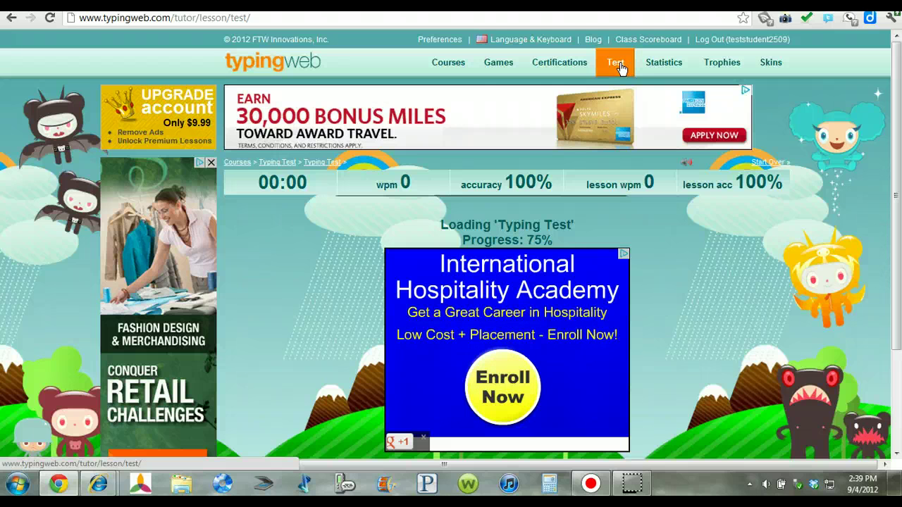
pyautogui.click(619, 67)
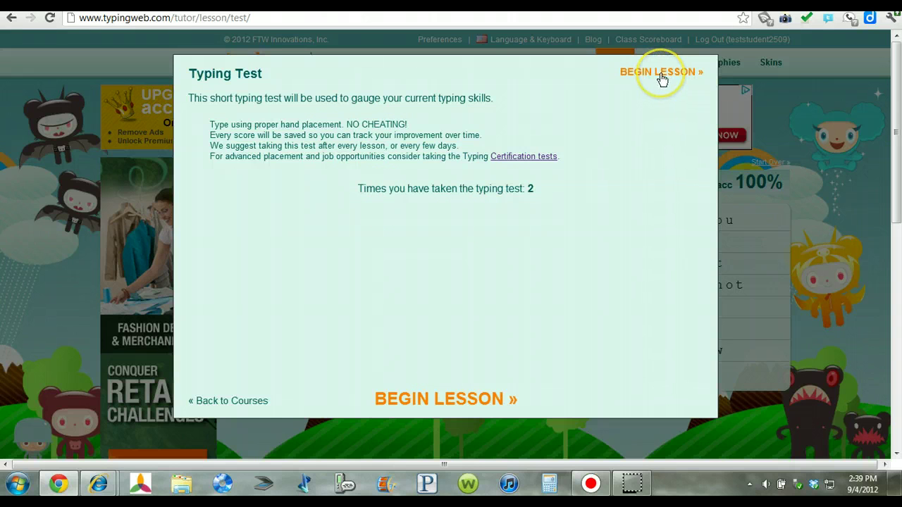
pyautogui.click(232, 401)
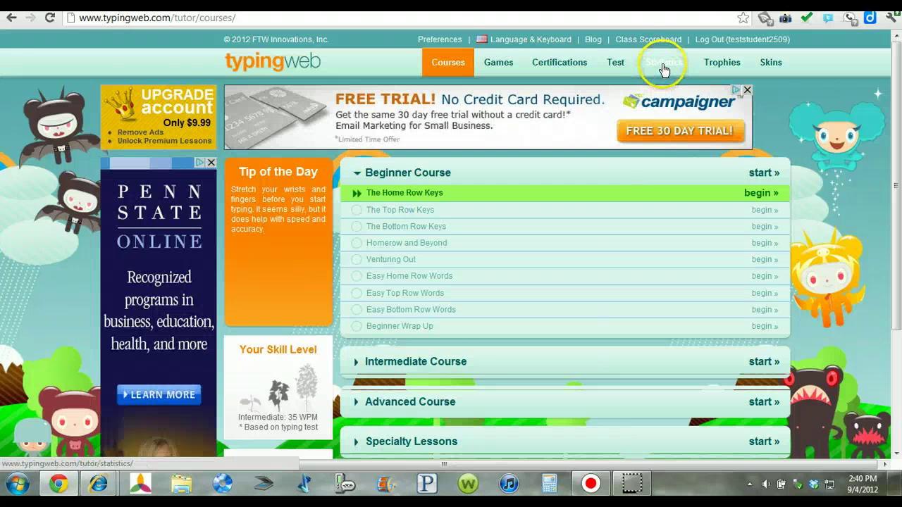
pyautogui.click(662, 65)
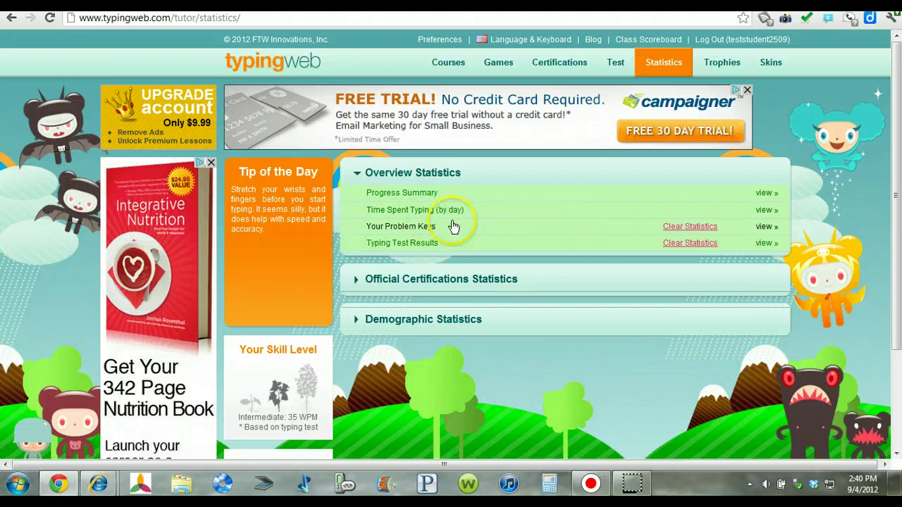
# Open the Typing Test Results chart and read its bars: 22wpm on Aug 30 versus 35wpm on Nov 15
pyautogui.click(398, 244)
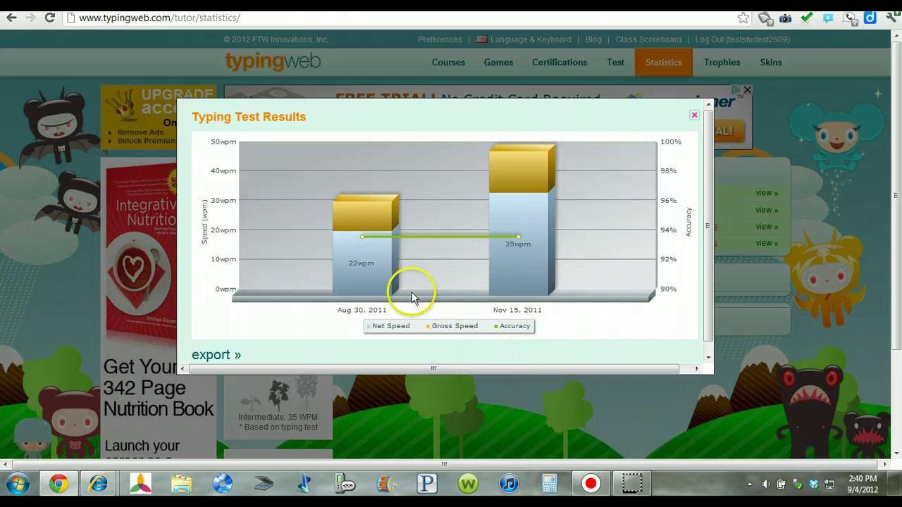
pyautogui.moveTo(525, 270)
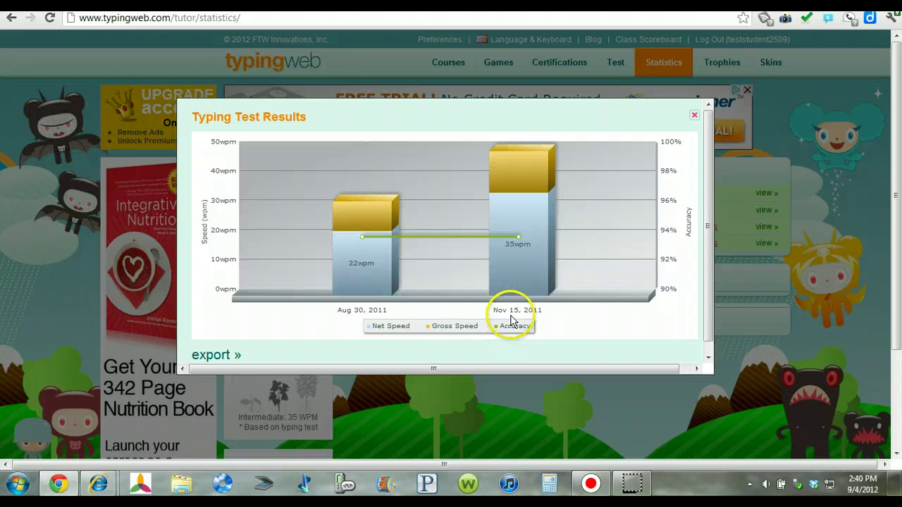
pyautogui.moveTo(372, 276)
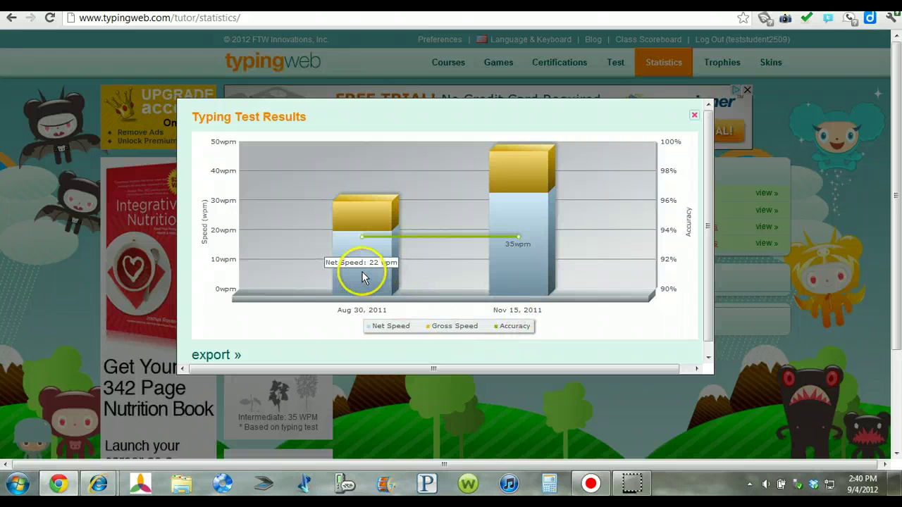
pyautogui.moveTo(369, 226)
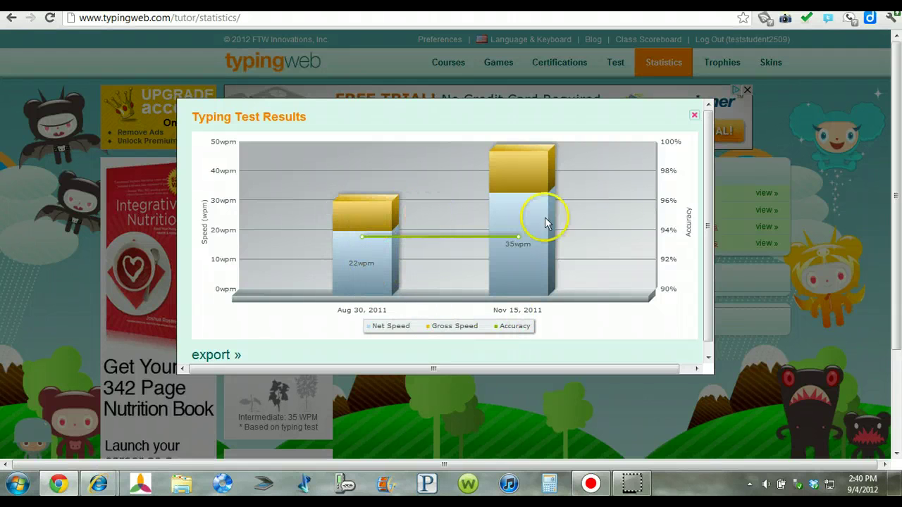
pyautogui.moveTo(519, 240)
pyautogui.click(544, 254)
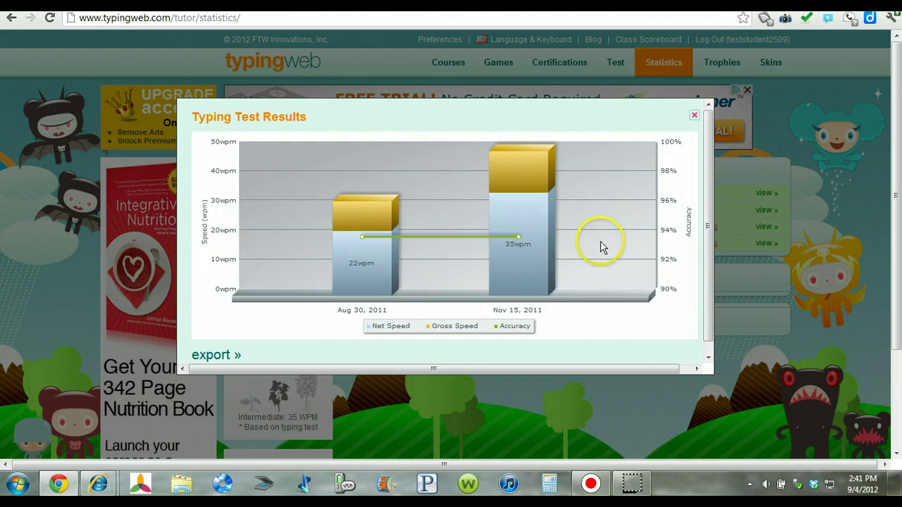
# Dismiss the Typing Test Results chart and scroll the trophy shelves from beginner to specialty courses
pyautogui.click(694, 116)
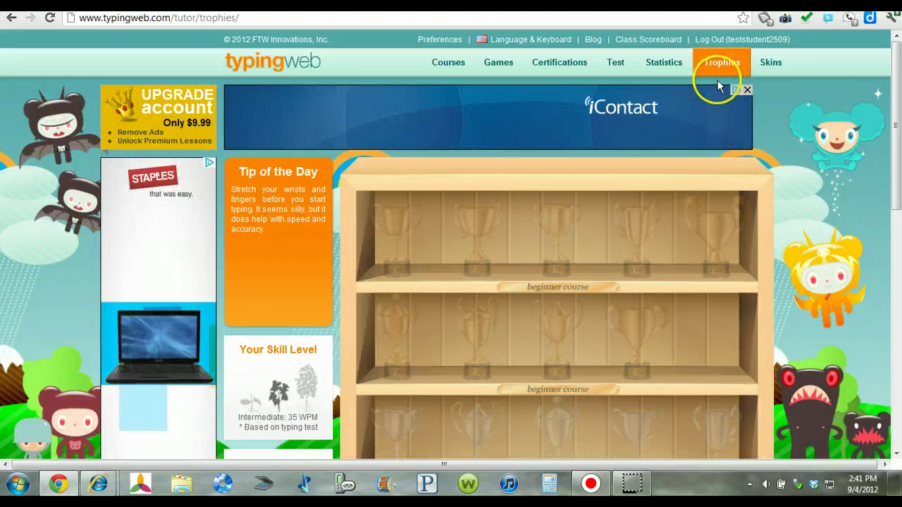
pyautogui.moveTo(600, 229)
pyautogui.moveTo(548, 224)
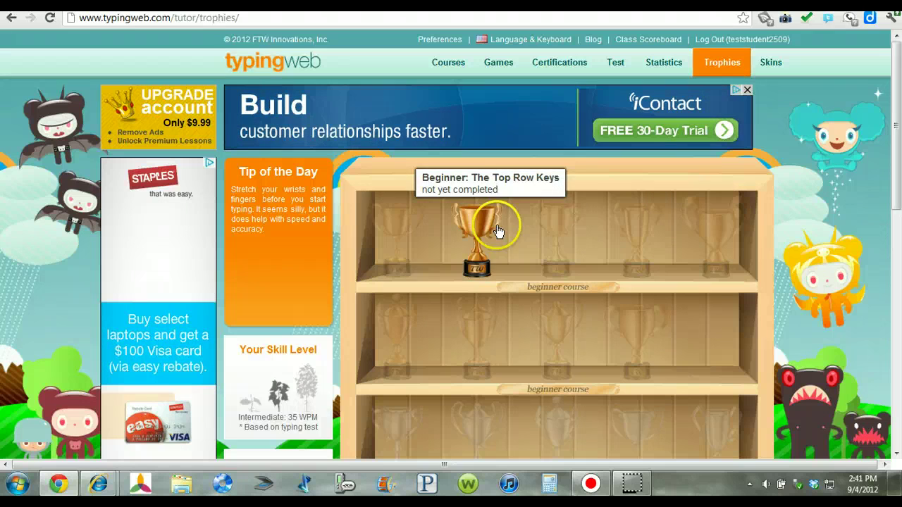
pyautogui.scroll(-2, 619, 232)
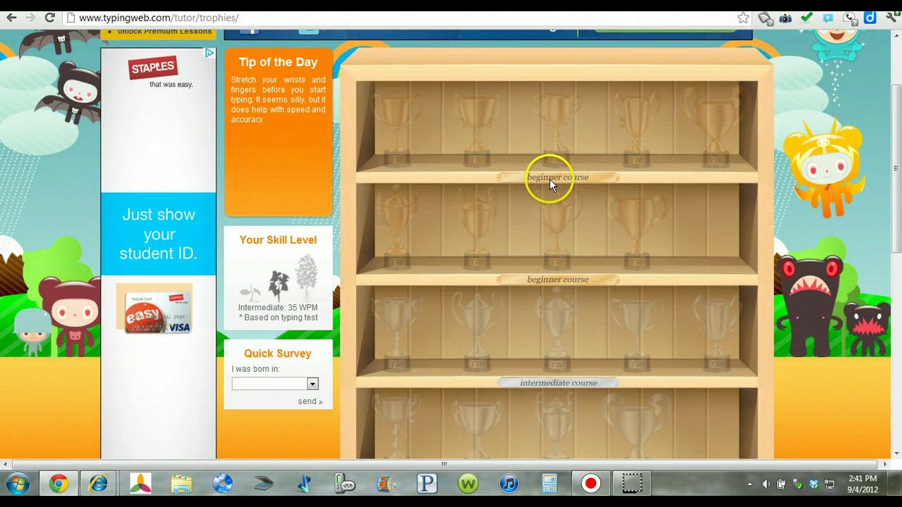
pyautogui.moveTo(562, 150)
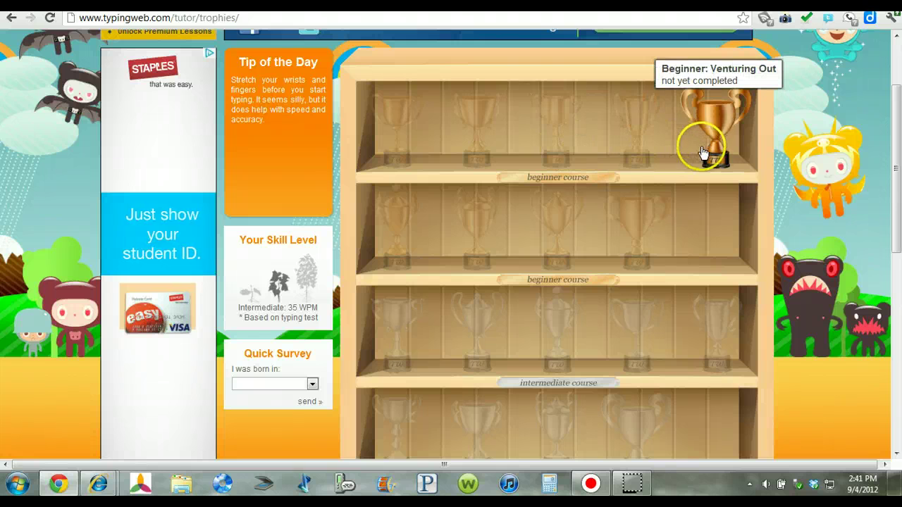
pyautogui.scroll(-2, 571, 273)
pyautogui.scroll(-7, 572, 267)
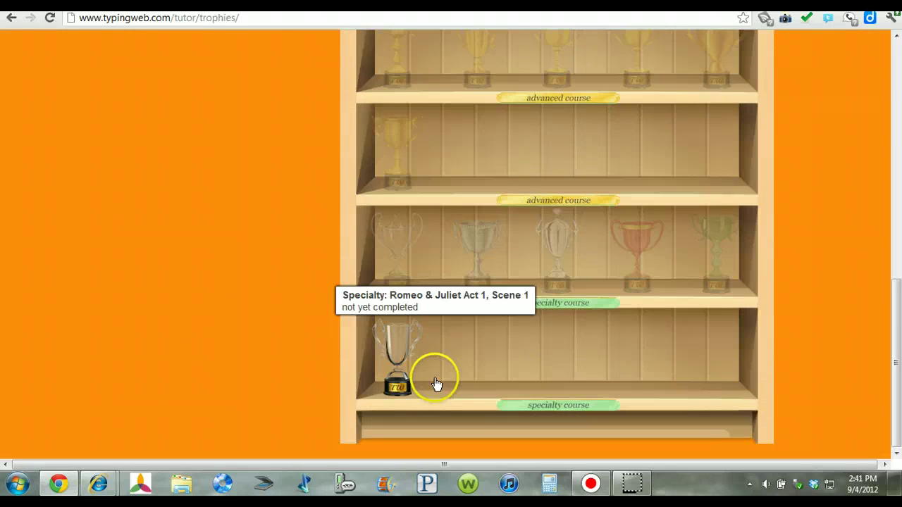
pyautogui.scroll(6, 449, 358)
pyautogui.scroll(5, 448, 361)
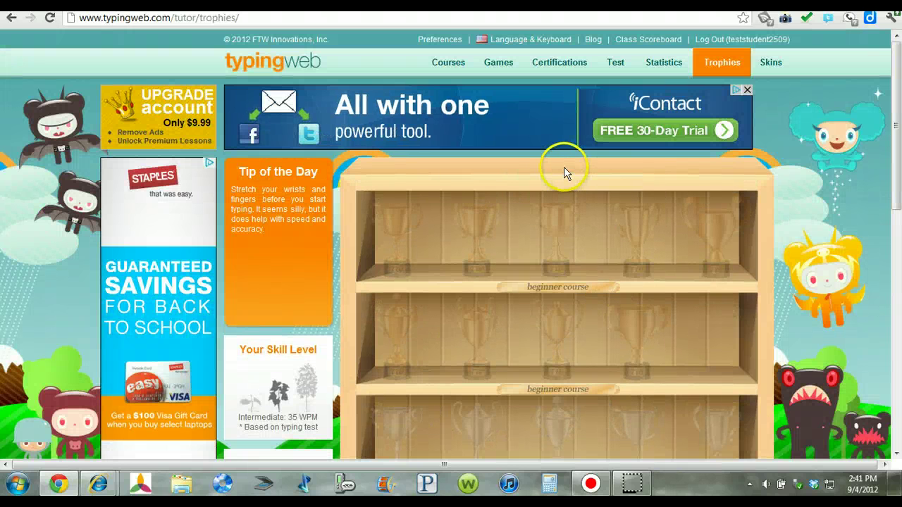
# Try the Space Invaders and Marching Orders skins, settling on Coffee Break
pyautogui.click(773, 67)
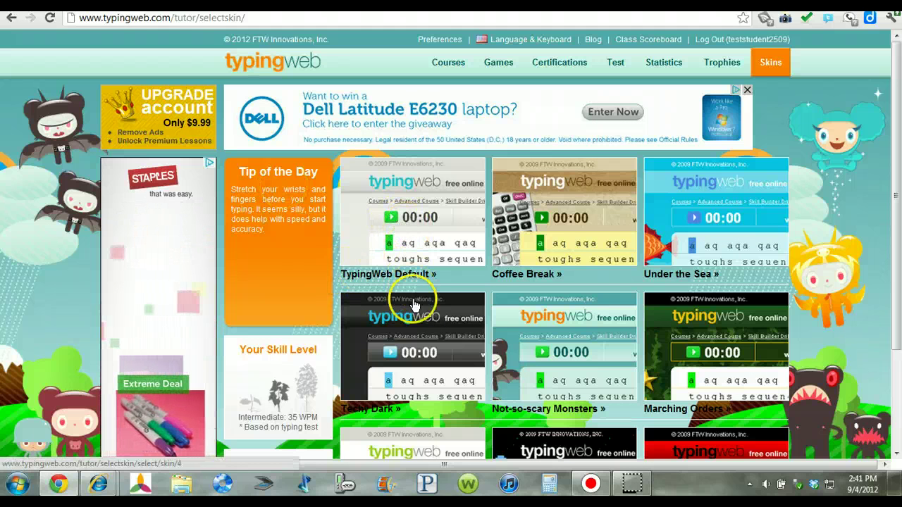
pyautogui.scroll(-3, 413, 303)
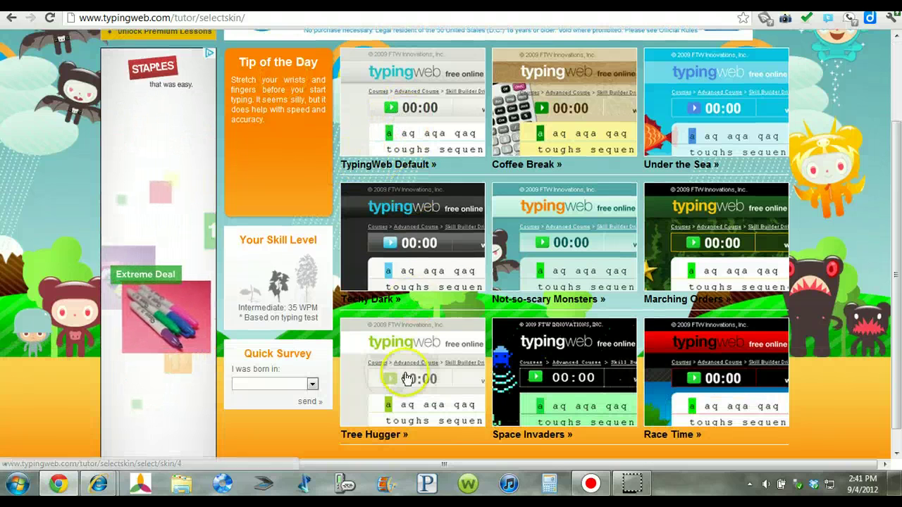
pyautogui.click(598, 376)
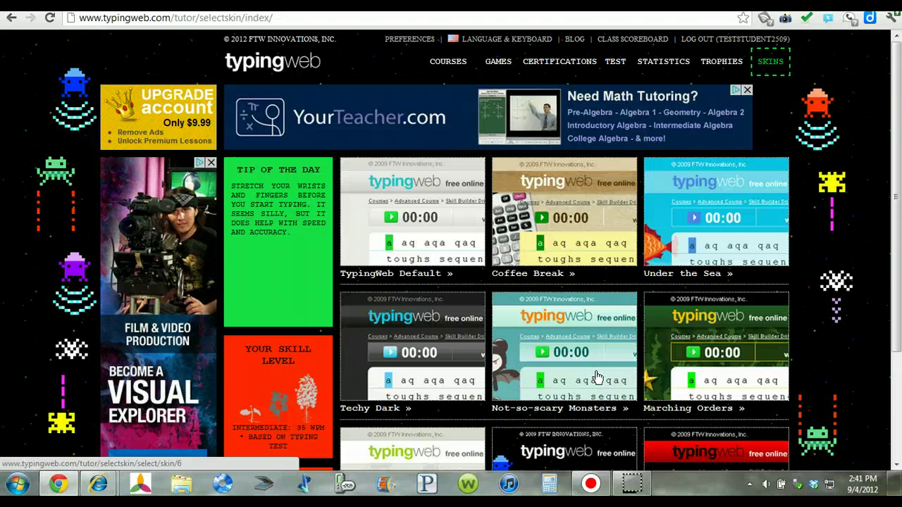
pyautogui.click(717, 360)
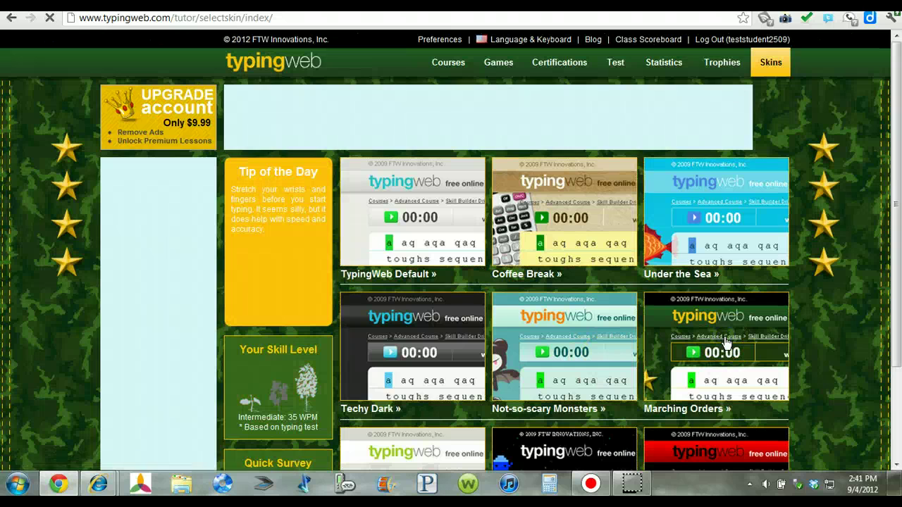
pyautogui.click(566, 213)
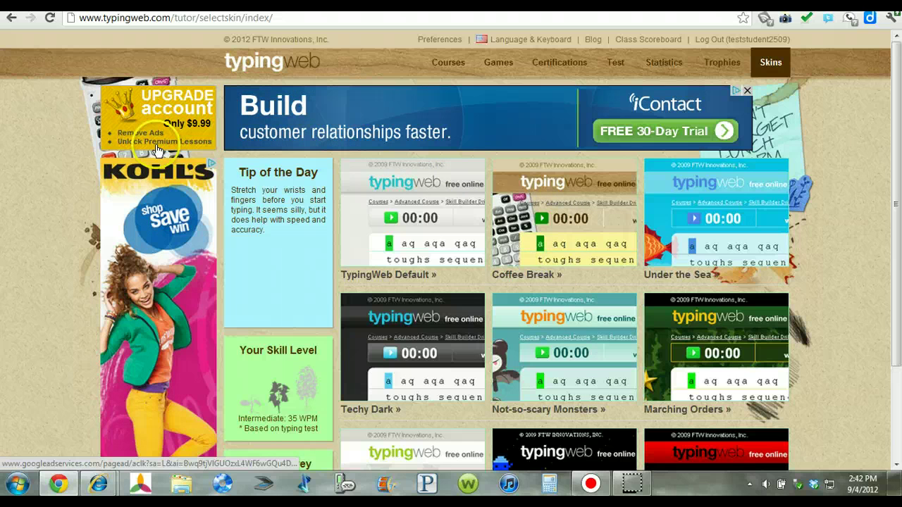
# Browse the Skins page themes, such as TypingWeb Default, Under the Sea and Techy Dark
pyautogui.scroll(-3, 556, 134)
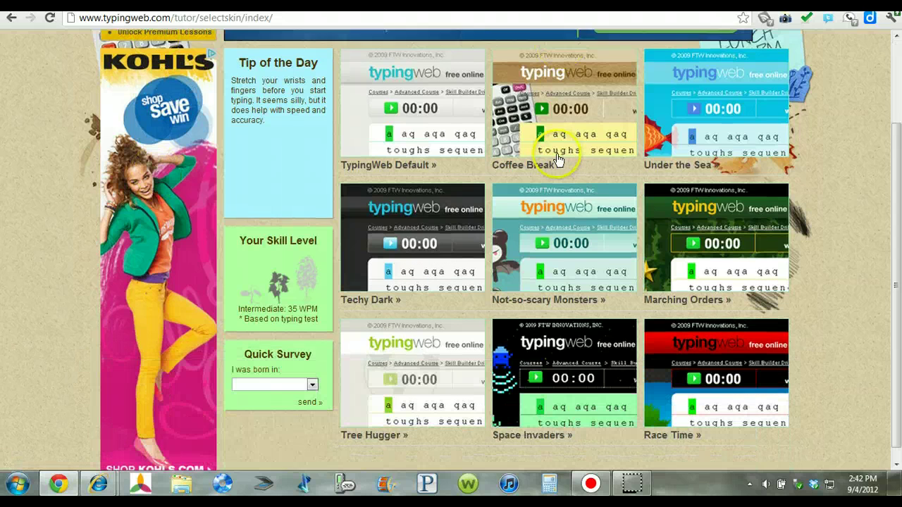
pyautogui.scroll(3, 486, 431)
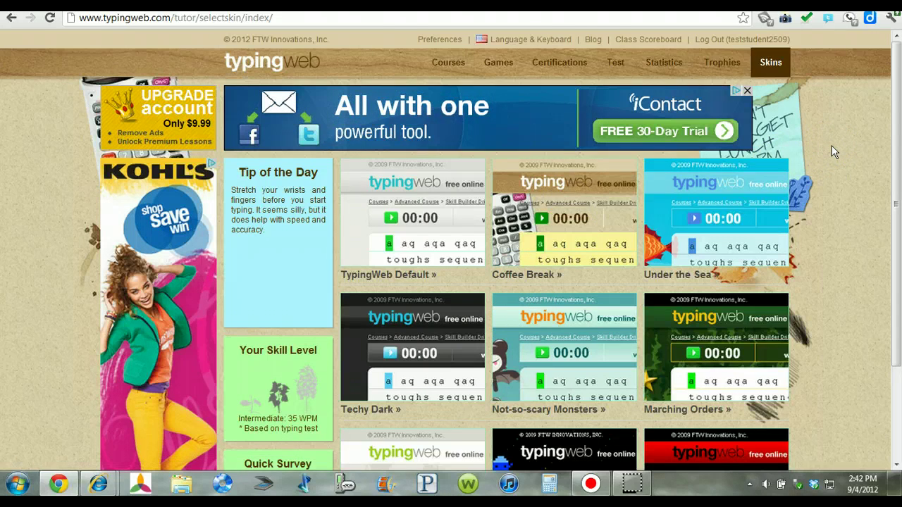
pyautogui.click(135, 124)
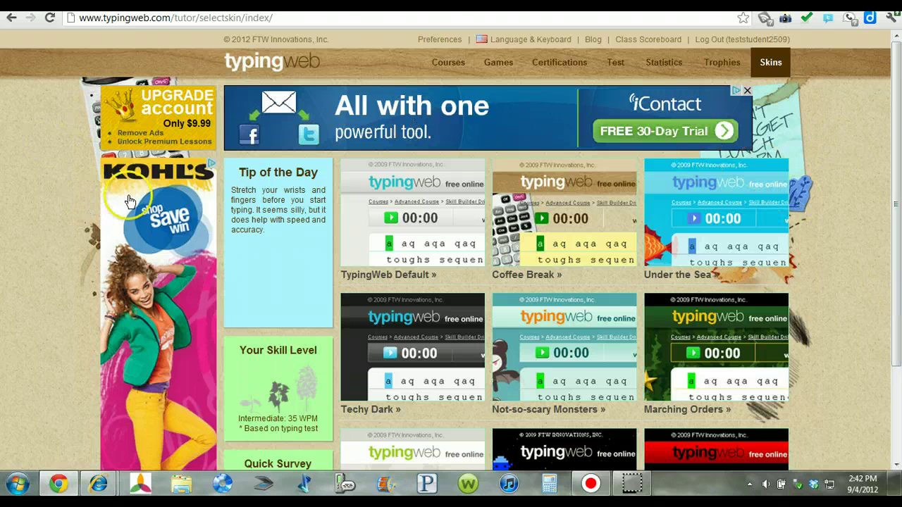
pyautogui.scroll(-3, 319, 327)
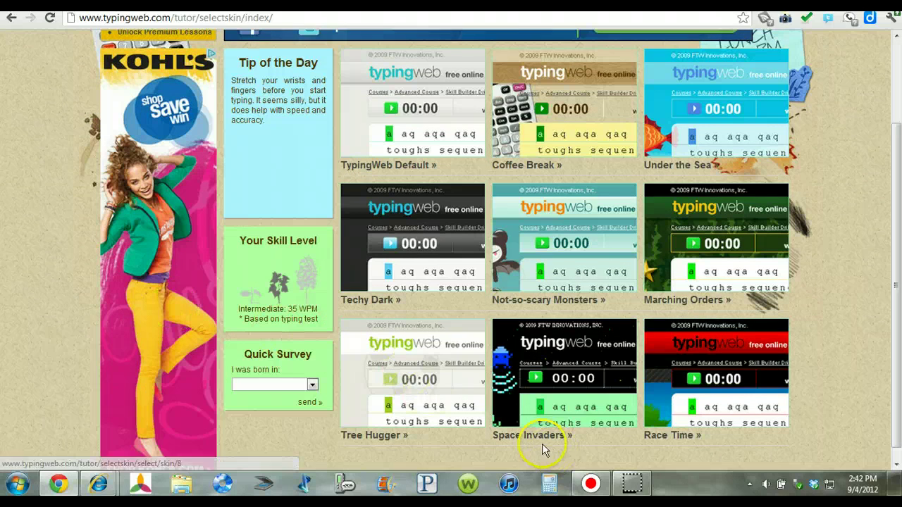
pyautogui.scroll(-1, 532, 453)
pyautogui.scroll(4, 869, 451)
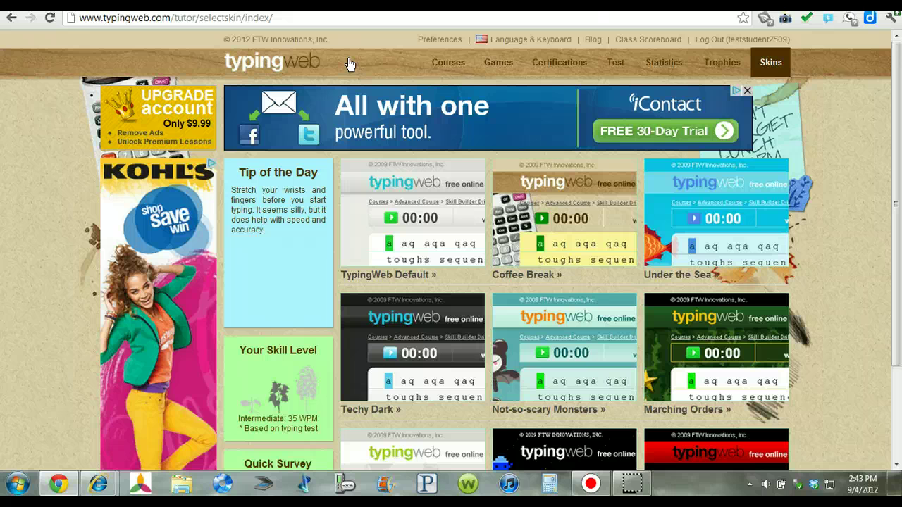
pyautogui.click(351, 64)
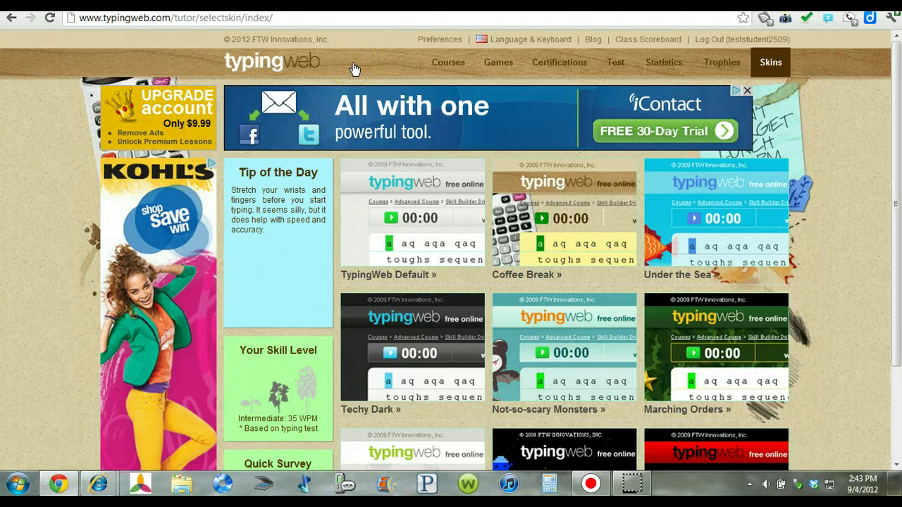